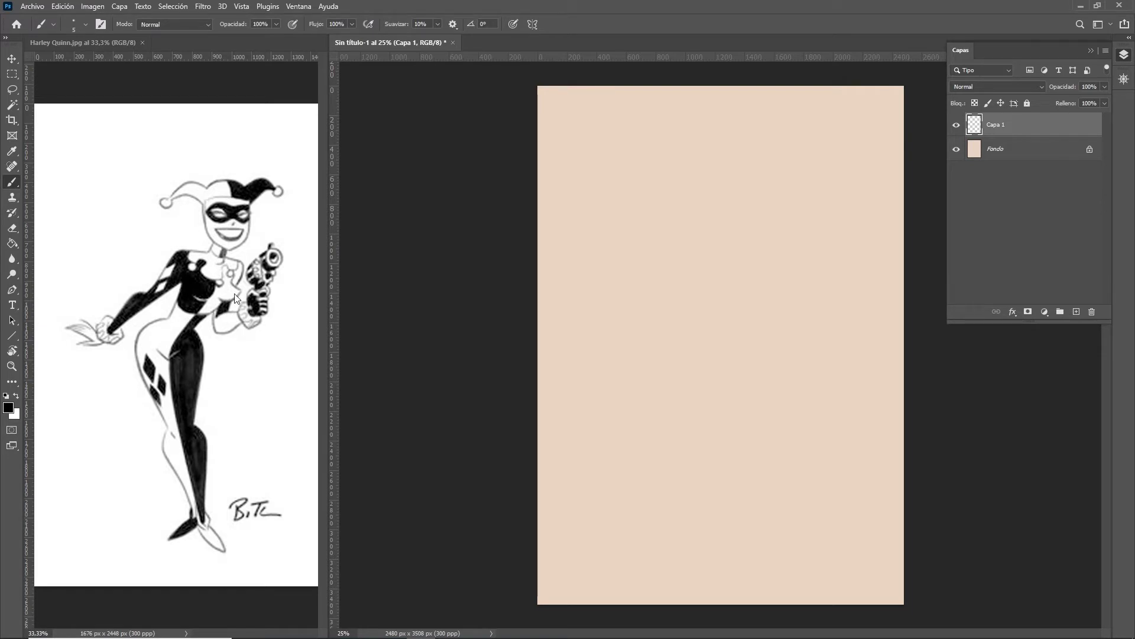
Step: Set the foreground colour to teal #458baf
{"action": "left_click", "coordinate": [8, 407]}
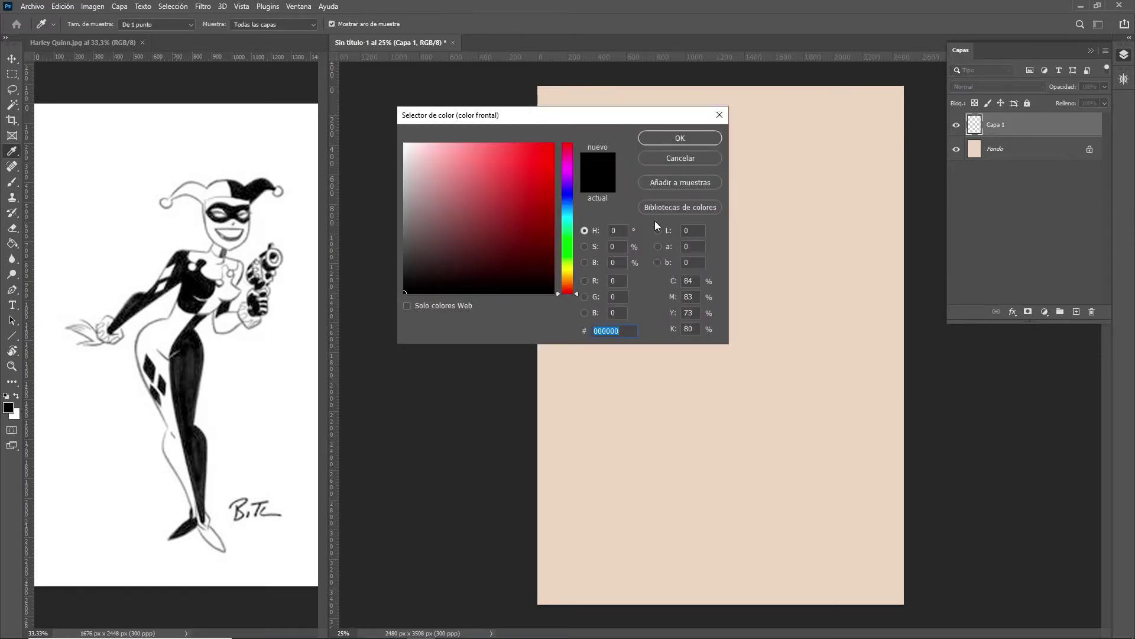
{"action": "left_click", "coordinate": [494, 189]}
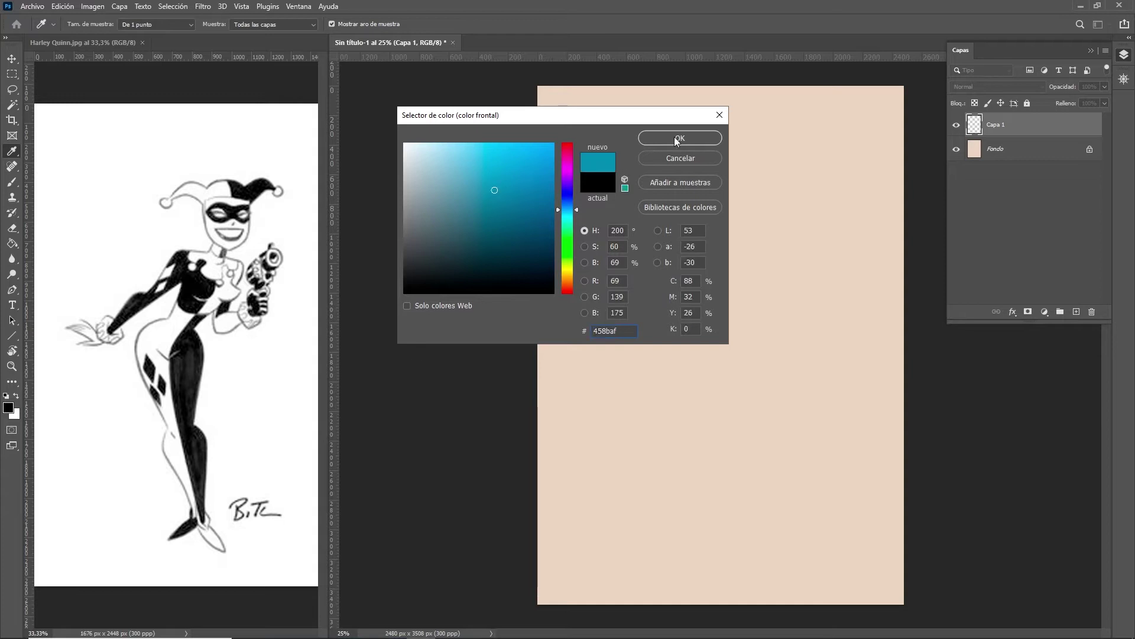
{"action": "left_click", "coordinate": [487, 176]}
{"action": "left_click", "coordinate": [661, 134]}
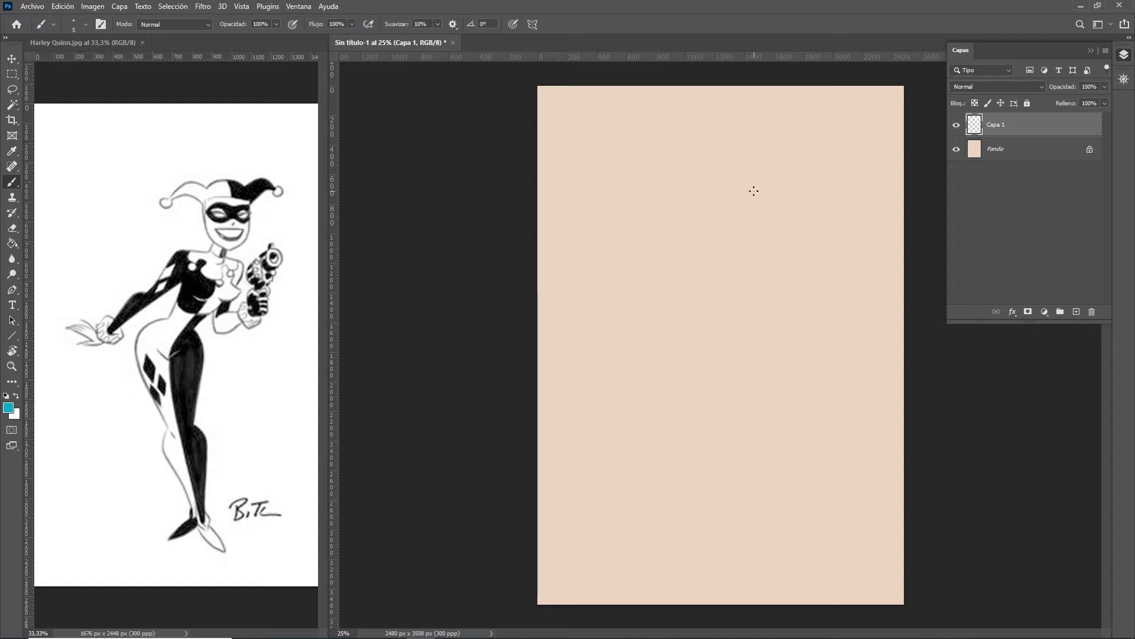
Step: Sketch the teal action line, head oval, shoulder line, hip circle and leg lines
{"action": "left_click_drag", "start_coordinate": [759, 176], "coordinate": [672, 330]}
{"action": "left_click_drag", "start_coordinate": [760, 172], "coordinate": [701, 298]}
{"action": "left_click_drag", "start_coordinate": [760, 176], "coordinate": [662, 340]}
{"action": "left_click_drag", "start_coordinate": [773, 166], "coordinate": [778, 175]}
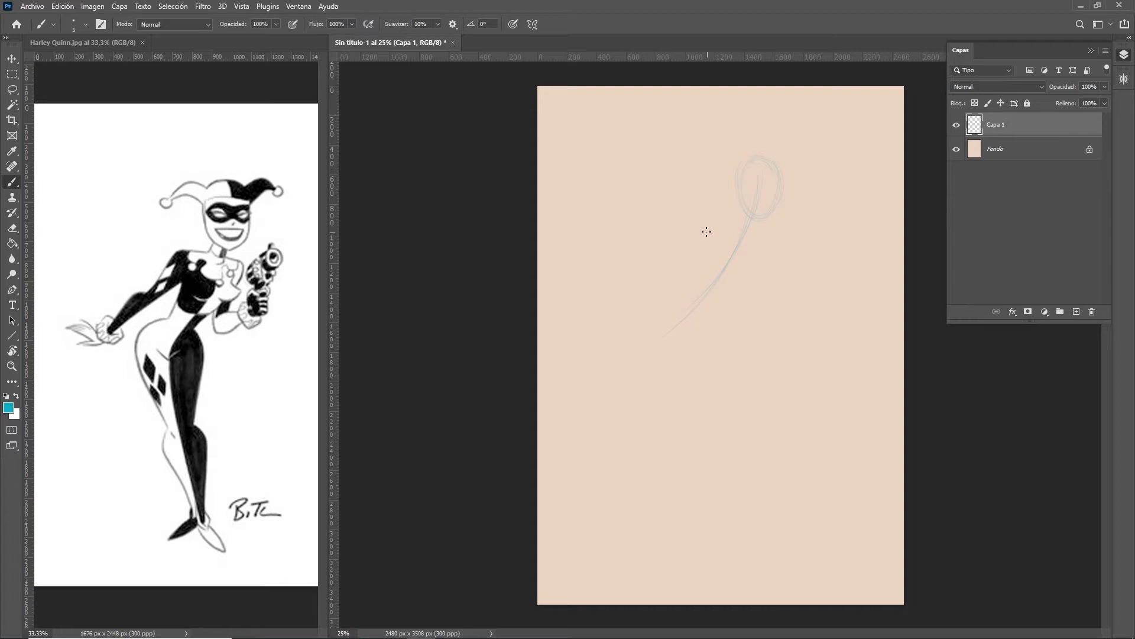
{"action": "left_click_drag", "start_coordinate": [718, 229], "coordinate": [785, 229]}
{"action": "left_click_drag", "start_coordinate": [698, 268], "coordinate": [667, 336]}
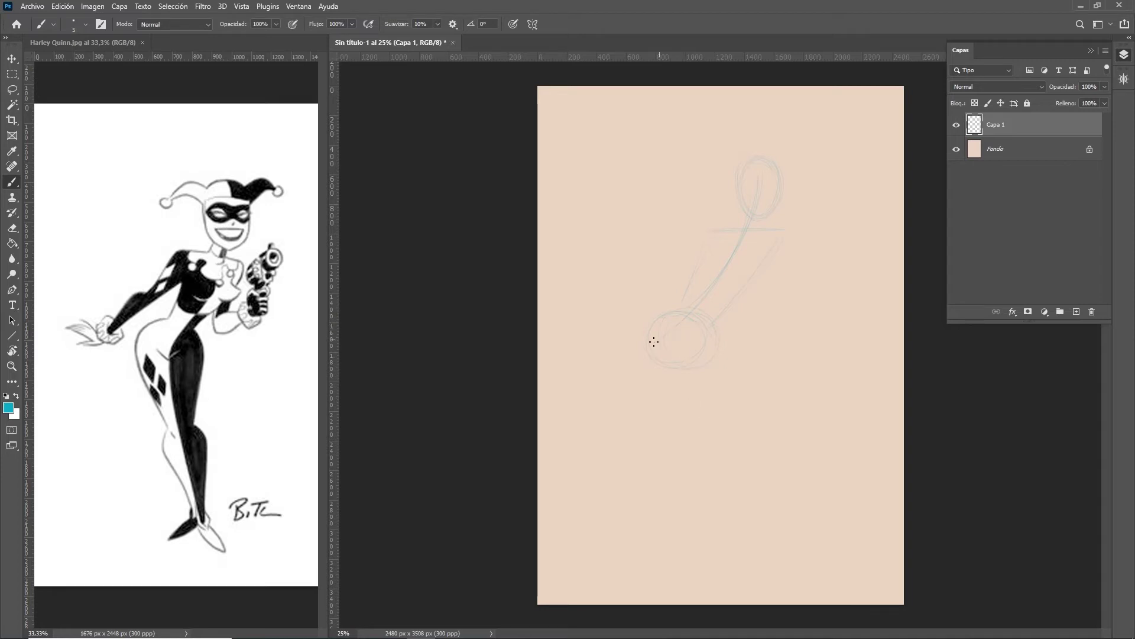
{"action": "left_click_drag", "start_coordinate": [679, 337], "coordinate": [683, 517]}
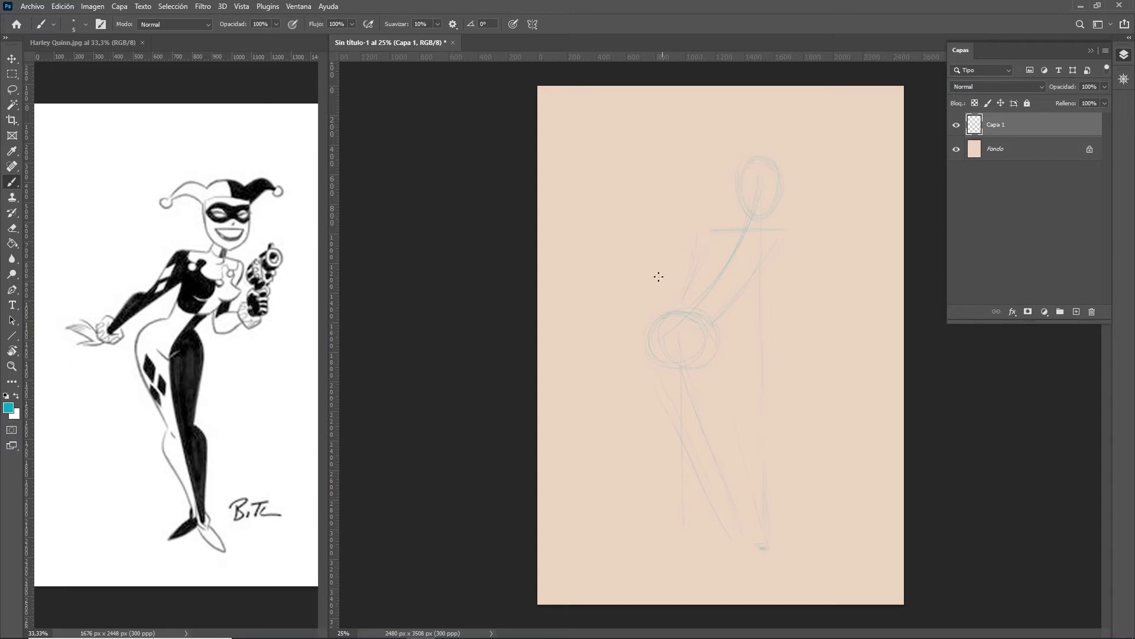
Step: Sketch the left arm, gun-hand circle and forearm, then firm up the head and left jaw
{"action": "left_click_drag", "start_coordinate": [618, 324], "coordinate": [698, 247]}
{"action": "left_click_drag", "start_coordinate": [800, 272], "coordinate": [816, 257]}
{"action": "left_click_drag", "start_coordinate": [763, 323], "coordinate": [804, 306]}
{"action": "left_click_drag", "start_coordinate": [778, 155], "coordinate": [760, 153]}
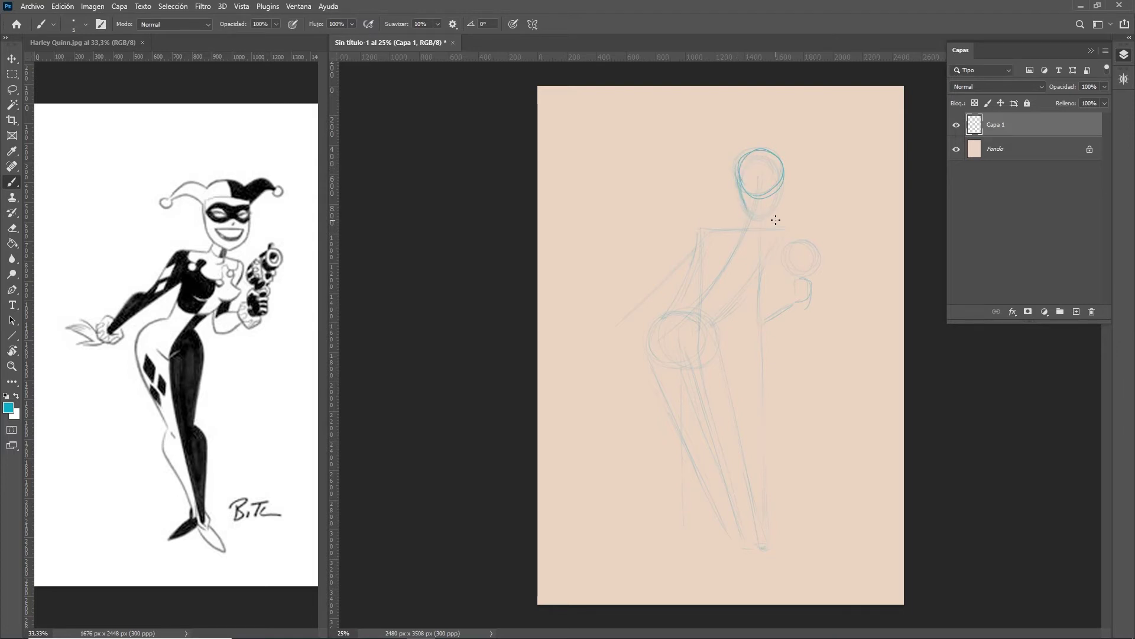
{"action": "mouse_move", "coordinate": [740, 157]}
{"action": "left_mouse_down"}
{"action": "mouse_move", "coordinate": [758, 216]}
{"action": "mouse_move", "coordinate": [779, 206]}
{"action": "left_mouse_up"}
Step: On a new Capa 2 with Capa 1 hidden, sketch a head study with centre line, jaw, eye level and cheek
{"action": "left_click", "coordinate": [1076, 311]}
{"action": "left_click", "coordinate": [956, 149]}
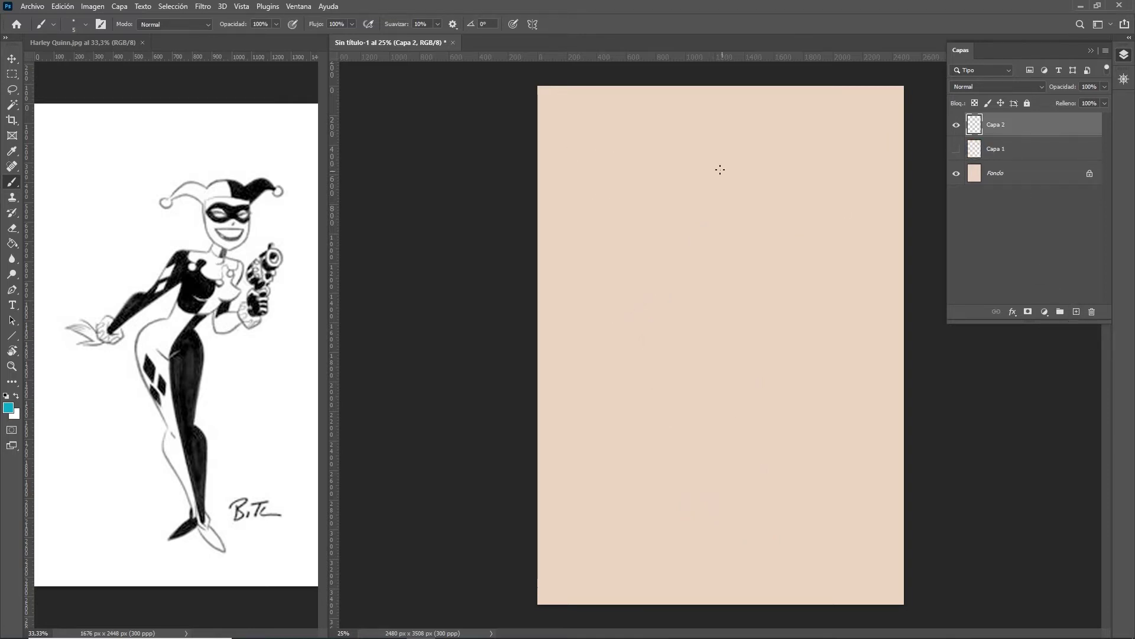
{"action": "mouse_move", "coordinate": [688, 169]}
{"action": "left_mouse_down"}
{"action": "mouse_move", "coordinate": [745, 173]}
{"action": "mouse_move", "coordinate": [733, 268]}
{"action": "left_mouse_up"}
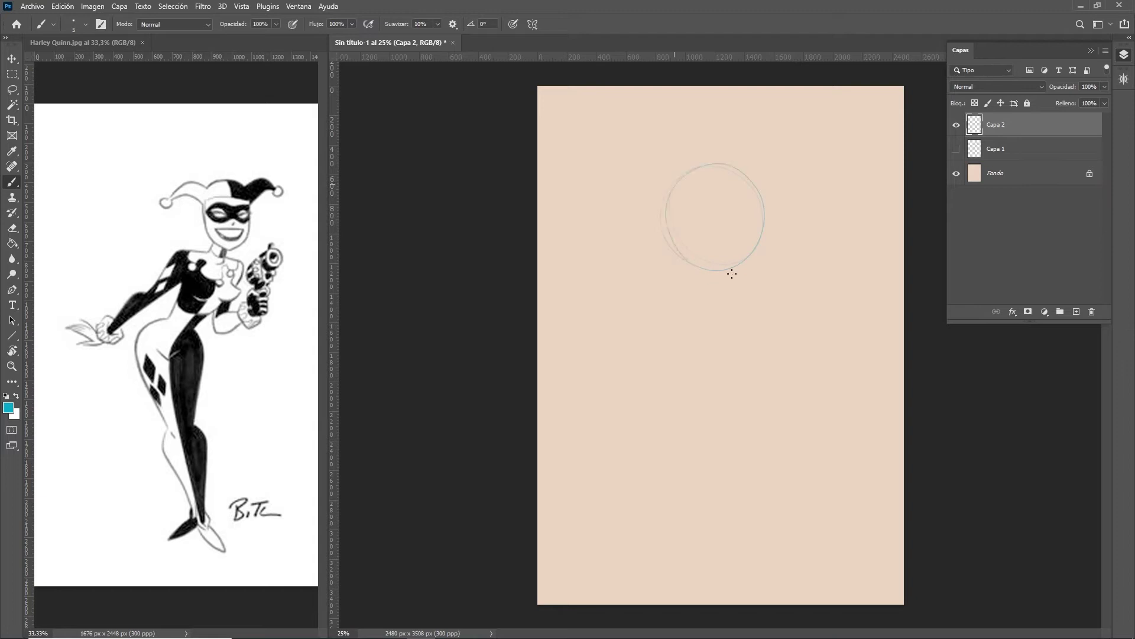
{"action": "left_click_drag", "start_coordinate": [720, 181], "coordinate": [721, 317]}
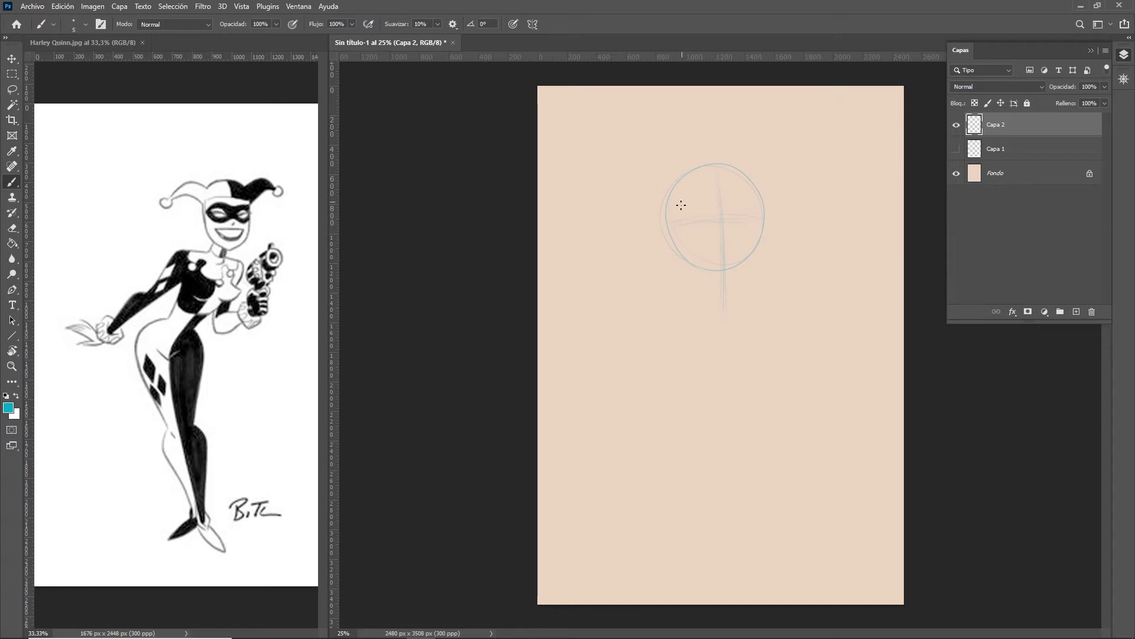
{"action": "mouse_move", "coordinate": [668, 262]}
{"action": "left_mouse_down"}
{"action": "mouse_move", "coordinate": [672, 287]}
{"action": "mouse_move", "coordinate": [713, 320]}
{"action": "left_mouse_up"}
{"action": "mouse_move", "coordinate": [766, 285]}
{"action": "left_mouse_down"}
{"action": "mouse_move", "coordinate": [718, 324]}
{"action": "mouse_move", "coordinate": [674, 288]}
{"action": "left_mouse_up"}
{"action": "left_click_drag", "start_coordinate": [666, 224], "coordinate": [682, 296]}
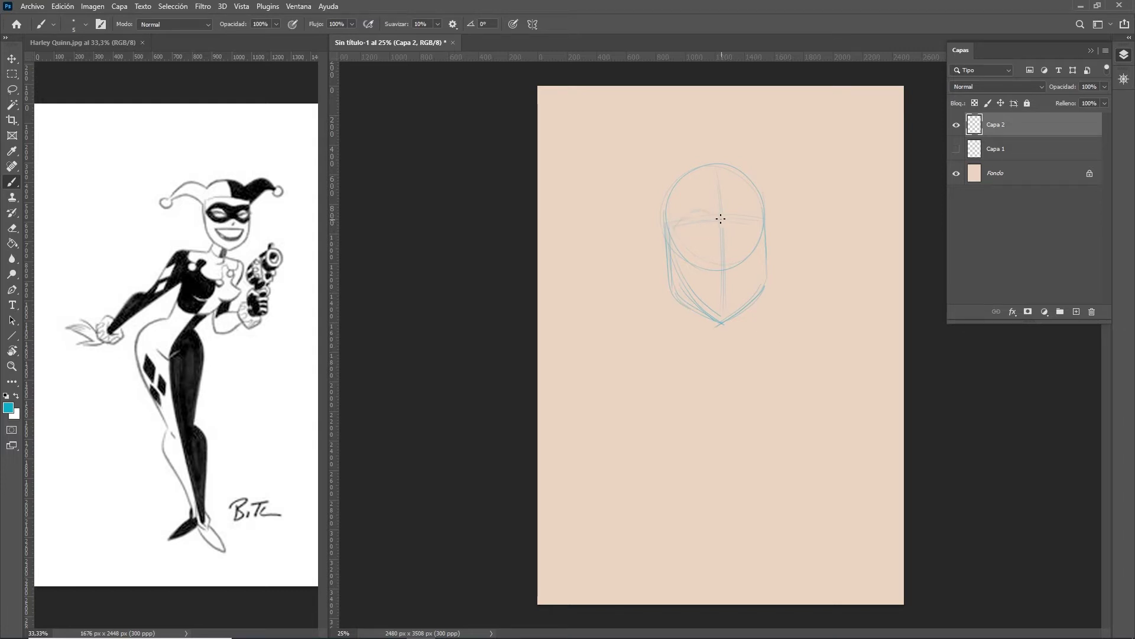
{"action": "left_click_drag", "start_coordinate": [672, 225], "coordinate": [767, 224]}
{"action": "left_click_drag", "start_coordinate": [692, 261], "coordinate": [754, 259]}
Step: Hide the head study and make the visible Capa 1 the active drawing layer
{"action": "left_click", "coordinate": [957, 124]}
{"action": "left_click", "coordinate": [956, 149]}
{"action": "left_click", "coordinate": [1008, 149]}
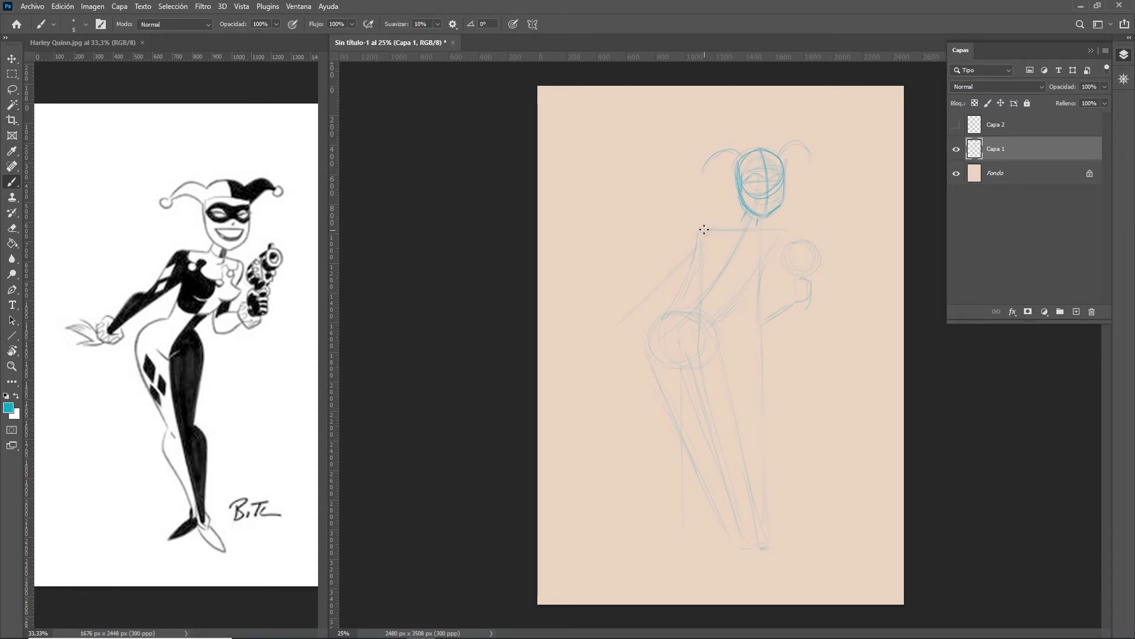
Step: Redraw the shoulder line and the left upper arm in teal
{"action": "left_click_drag", "start_coordinate": [709, 228], "coordinate": [779, 230]}
{"action": "left_click_drag", "start_coordinate": [630, 316], "coordinate": [651, 291]}
{"action": "left_click_drag", "start_coordinate": [700, 253], "coordinate": [674, 279]}
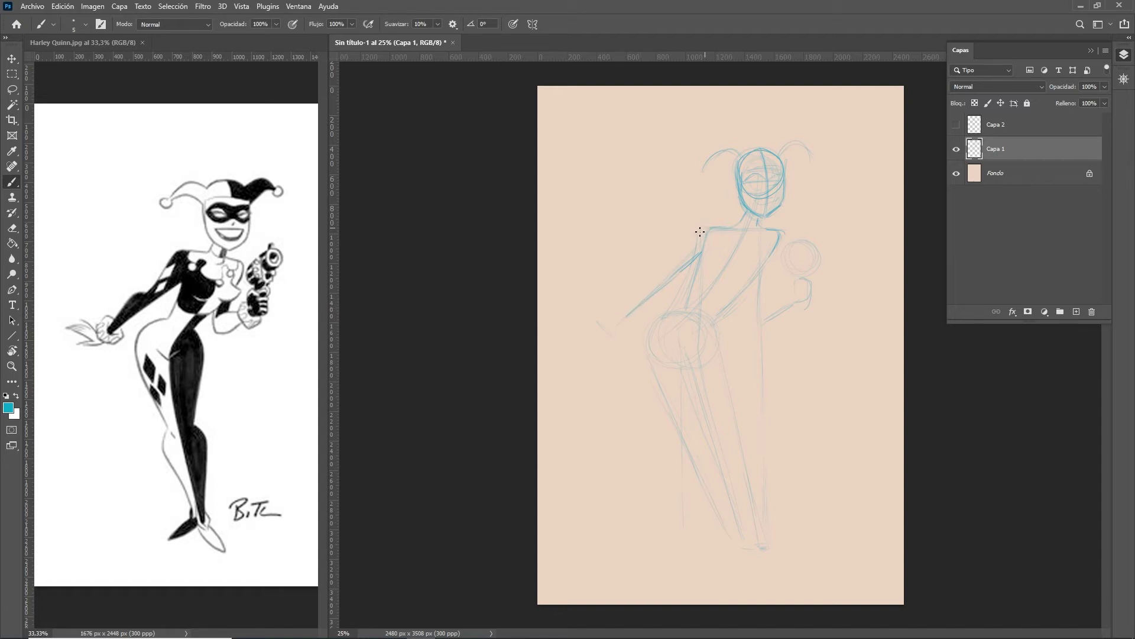
{"action": "left_click_drag", "start_coordinate": [712, 228], "coordinate": [695, 228]}
{"action": "left_click_drag", "start_coordinate": [696, 227], "coordinate": [621, 311]}
{"action": "left_click_drag", "start_coordinate": [621, 311], "coordinate": [651, 267]}
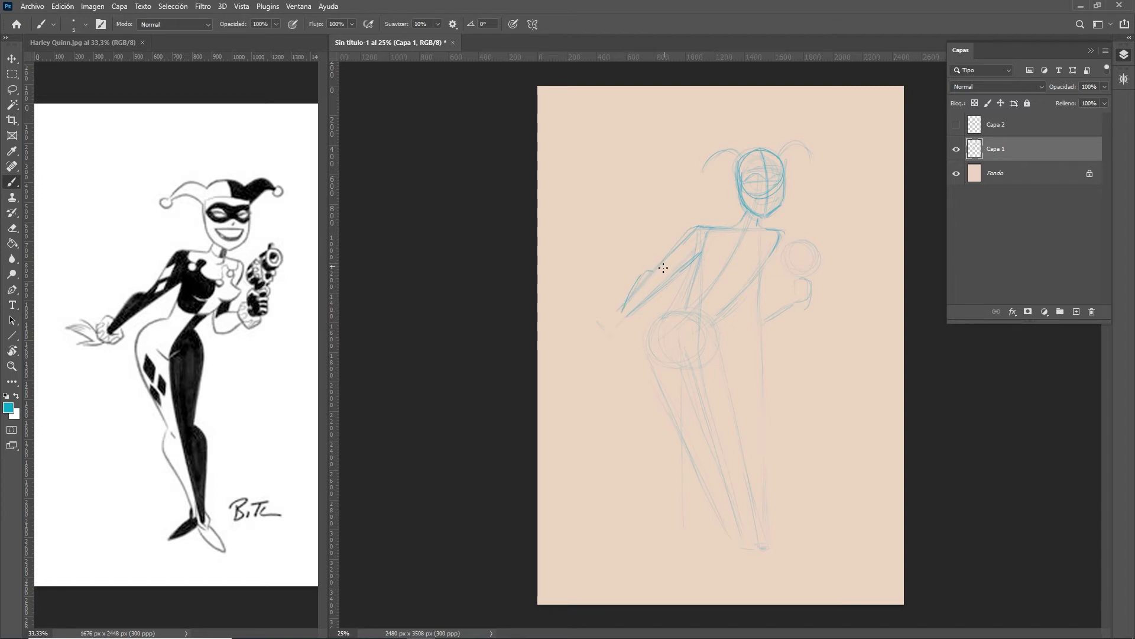
{"action": "left_click_drag", "start_coordinate": [664, 264], "coordinate": [686, 234]}
Step: Outline the hips and draw the right leg and calf down to the foot
{"action": "left_click_drag", "start_coordinate": [683, 311], "coordinate": [662, 359]}
{"action": "left_click_drag", "start_coordinate": [675, 347], "coordinate": [689, 356]}
{"action": "left_click_drag", "start_coordinate": [692, 359], "coordinate": [752, 540]}
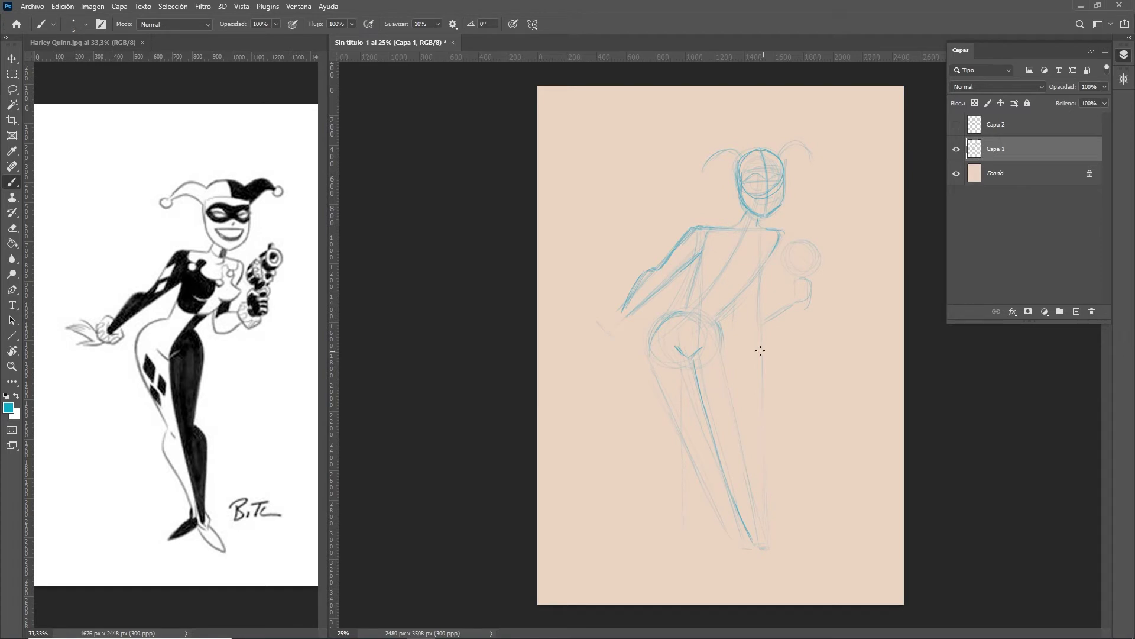
{"action": "left_click_drag", "start_coordinate": [724, 324], "coordinate": [734, 421]}
{"action": "left_click_drag", "start_coordinate": [739, 434], "coordinate": [754, 470]}
{"action": "left_click_drag", "start_coordinate": [738, 435], "coordinate": [761, 548]}
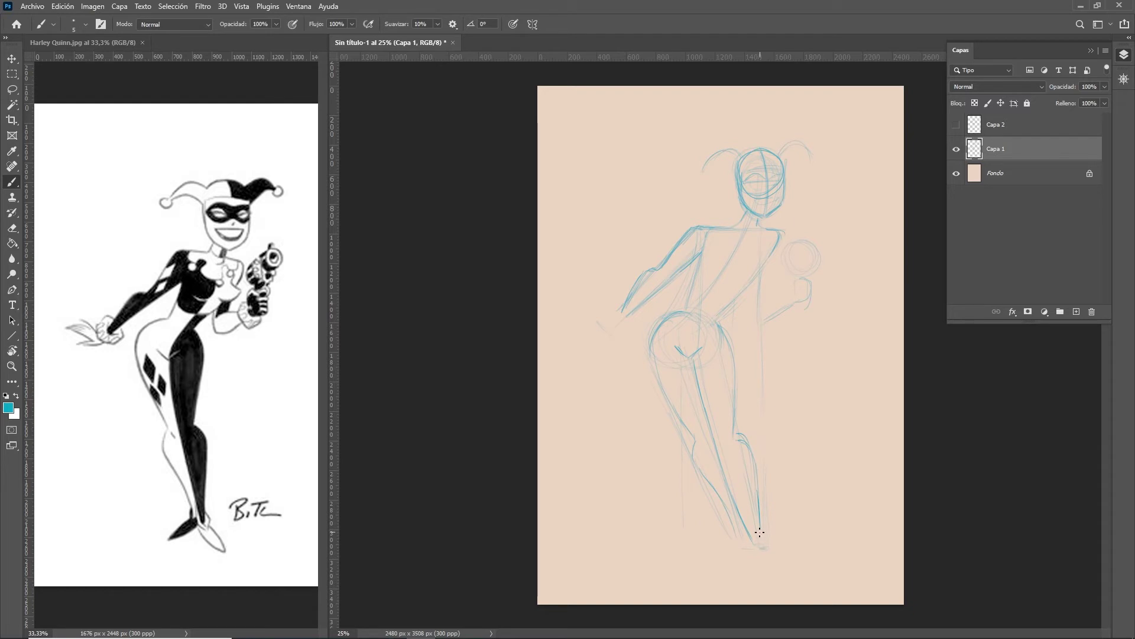
{"action": "left_click_drag", "start_coordinate": [756, 515], "coordinate": [743, 440]}
{"action": "left_click_drag", "start_coordinate": [753, 454], "coordinate": [754, 511]}
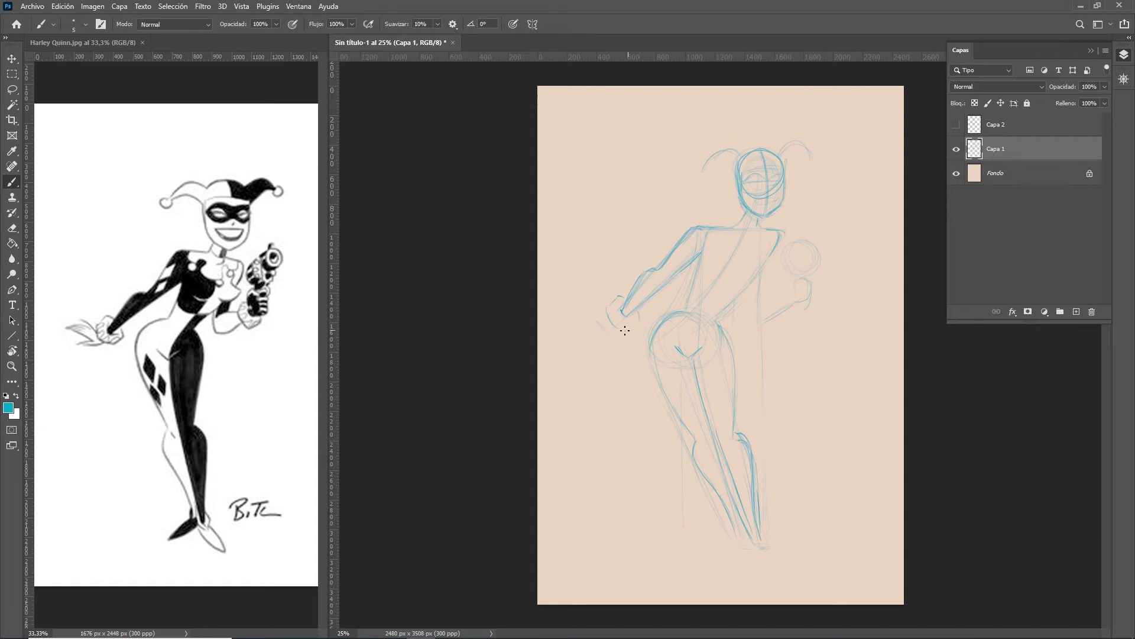
Step: Add finger strokes to the left hand and a curve beneath the chest
{"action": "left_click_drag", "start_coordinate": [622, 326], "coordinate": [640, 322]}
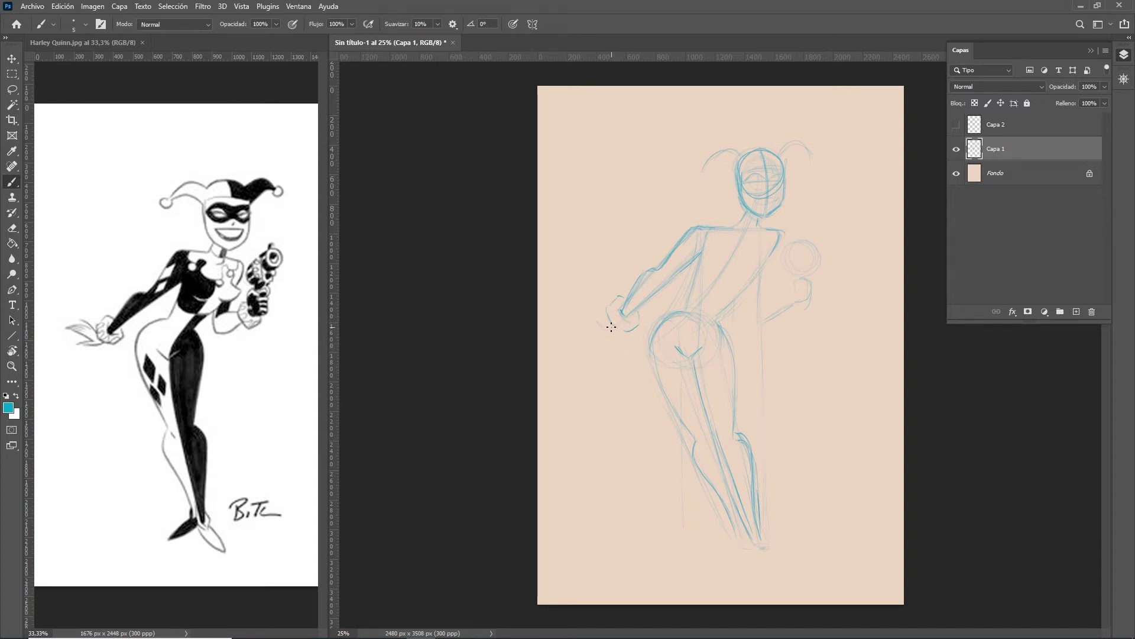
{"action": "mouse_move", "coordinate": [599, 337]}
{"action": "left_mouse_down"}
{"action": "mouse_move", "coordinate": [614, 329]}
{"action": "mouse_move", "coordinate": [602, 309]}
{"action": "left_mouse_up"}
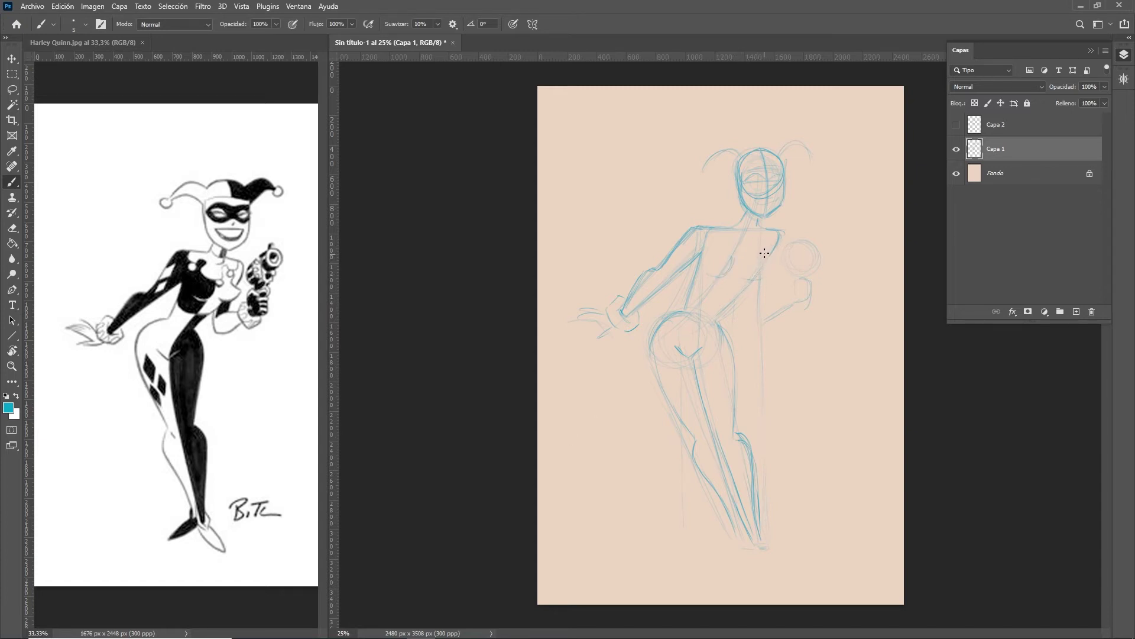
{"action": "left_click_drag", "start_coordinate": [754, 279], "coordinate": [771, 265]}
Step: Draw a right-shoulder line, then undo the stray strokes in the lower right
{"action": "left_click_drag", "start_coordinate": [785, 239], "coordinate": [770, 262]}
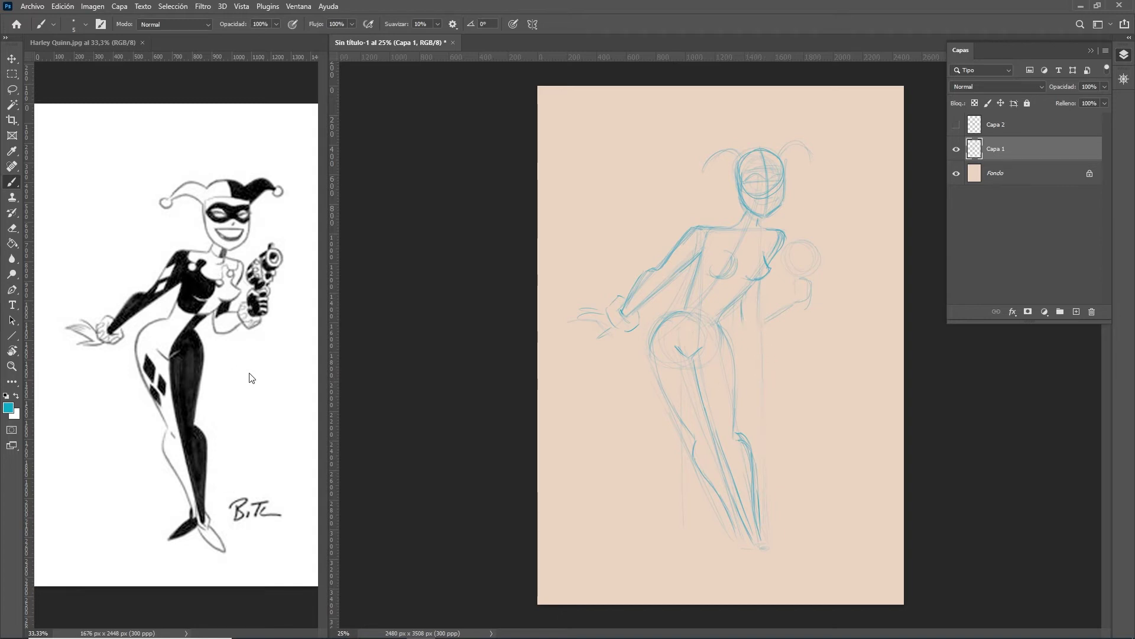
{"action": "left_click_drag", "start_coordinate": [817, 448], "coordinate": [860, 432]}
{"action": "mouse_move", "coordinate": [818, 448]}
{"action": "left_mouse_down"}
{"action": "mouse_move", "coordinate": [819, 413]}
{"action": "mouse_move", "coordinate": [818, 434]}
{"action": "left_mouse_up"}
{"action": "mouse_move", "coordinate": [820, 448]}
{"action": "left_mouse_down"}
{"action": "mouse_move", "coordinate": [875, 417]}
{"action": "mouse_move", "coordinate": [840, 411]}
{"action": "left_mouse_up"}
{"action": "key", "text": "ctrl+z"}
{"action": "key", "text": "ctrl+z"}
{"action": "key", "text": "ctrl+z"}
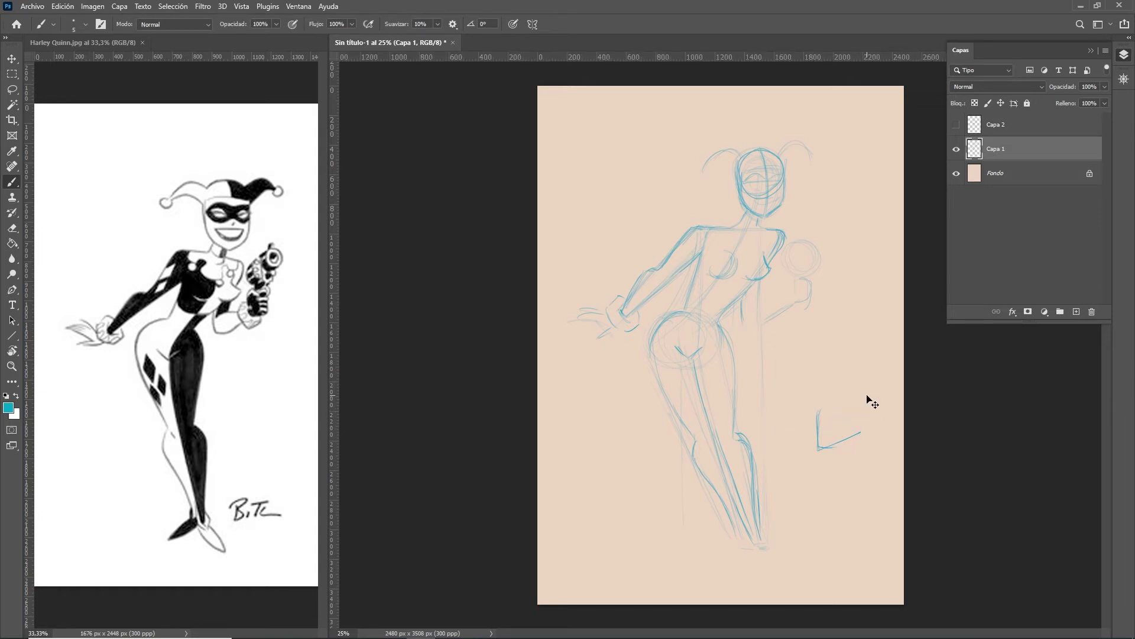
{"action": "key", "text": "ctrl+z"}
{"action": "key", "text": "ctrl+z"}
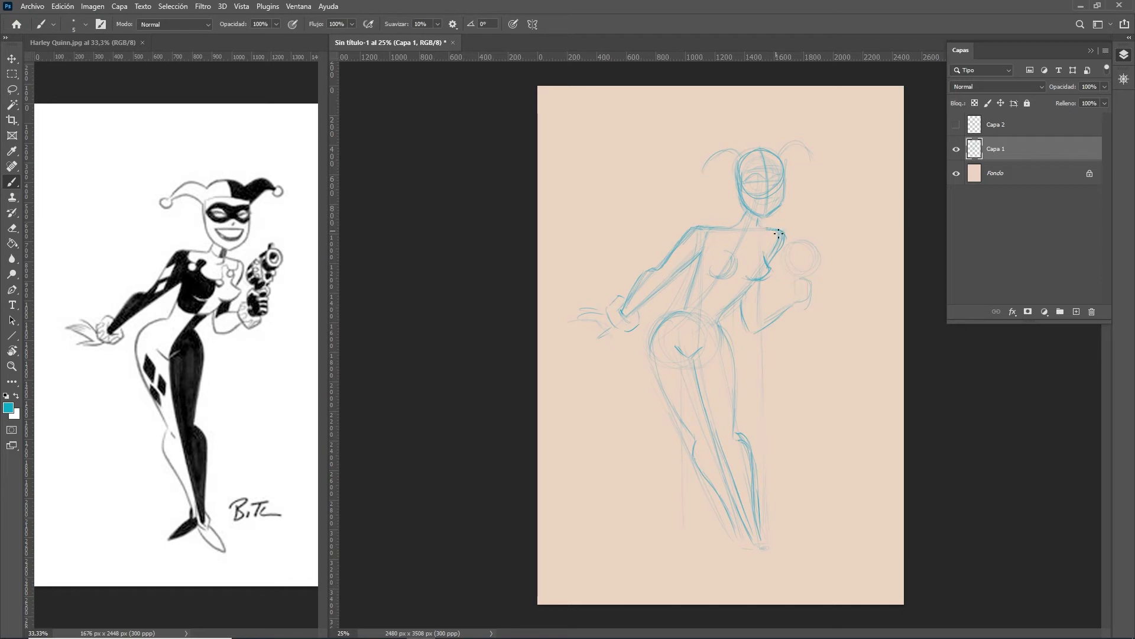
Step: Sketch the raised right forearm, wrist, hand and gun in teal
{"action": "left_click_drag", "start_coordinate": [780, 237], "coordinate": [771, 268]}
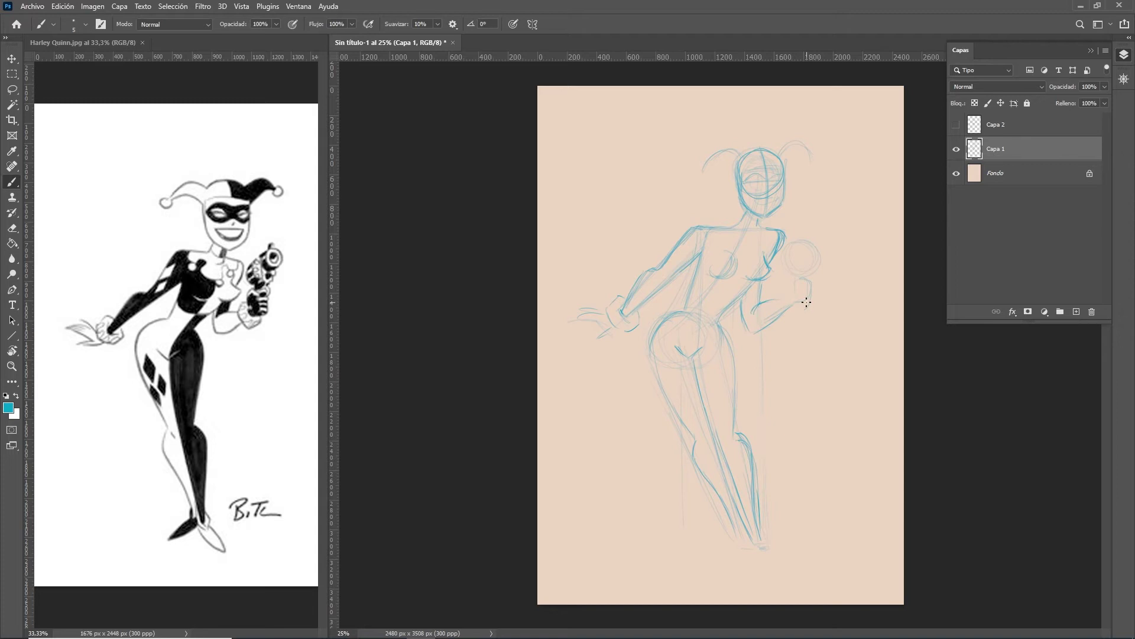
{"action": "left_click_drag", "start_coordinate": [760, 307], "coordinate": [794, 300]}
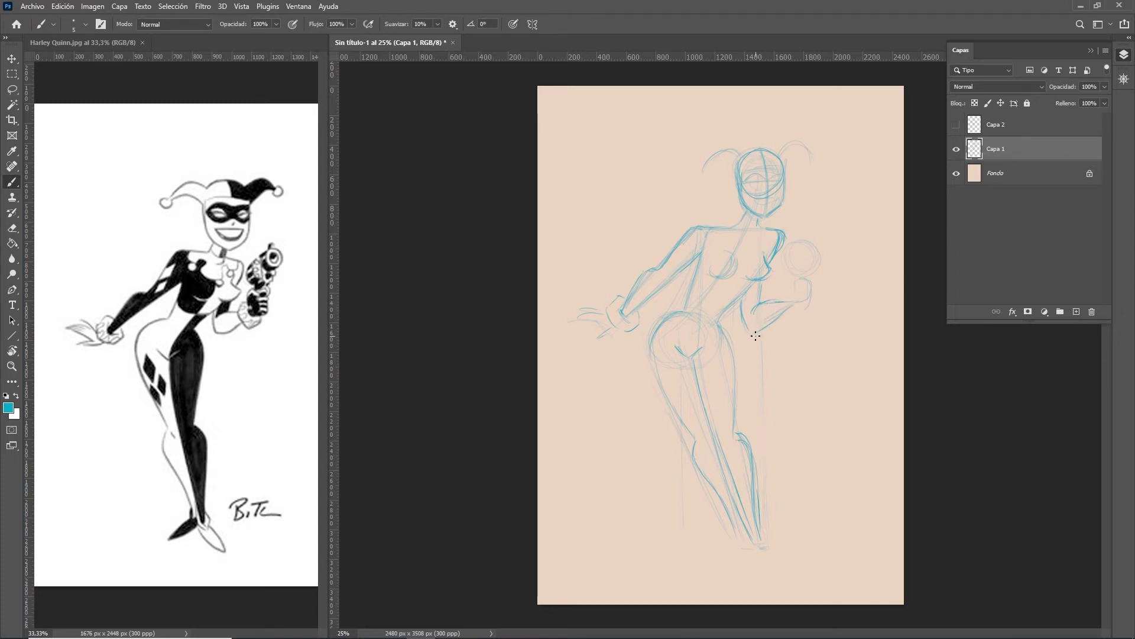
{"action": "left_click_drag", "start_coordinate": [753, 335], "coordinate": [769, 325]}
{"action": "left_click_drag", "start_coordinate": [757, 336], "coordinate": [785, 316]}
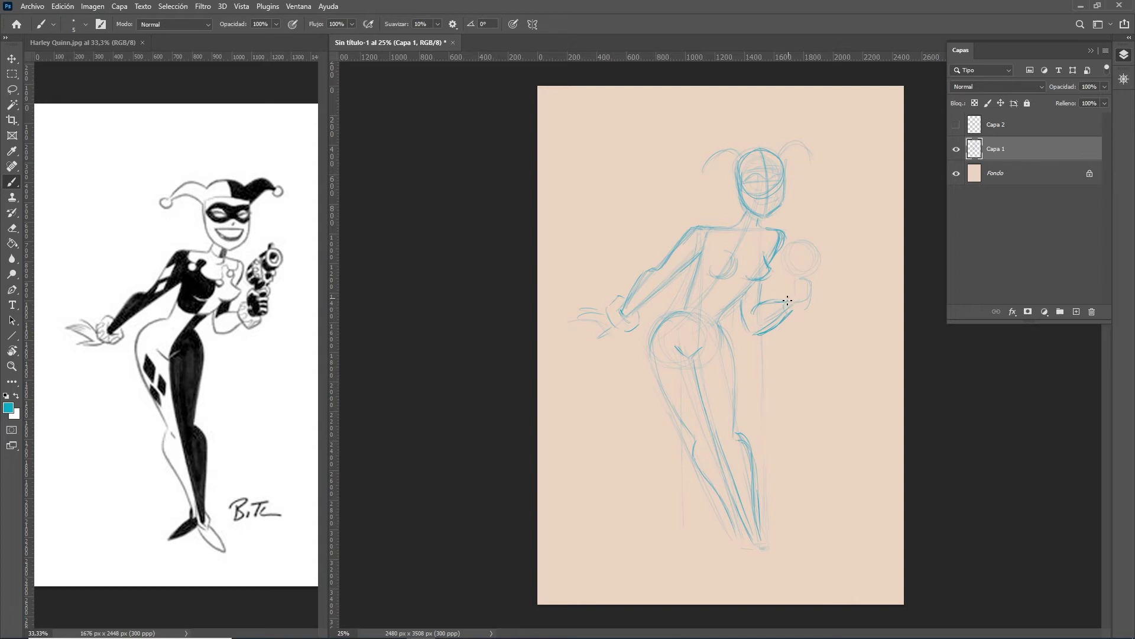
{"action": "left_click_drag", "start_coordinate": [788, 318], "coordinate": [800, 323]}
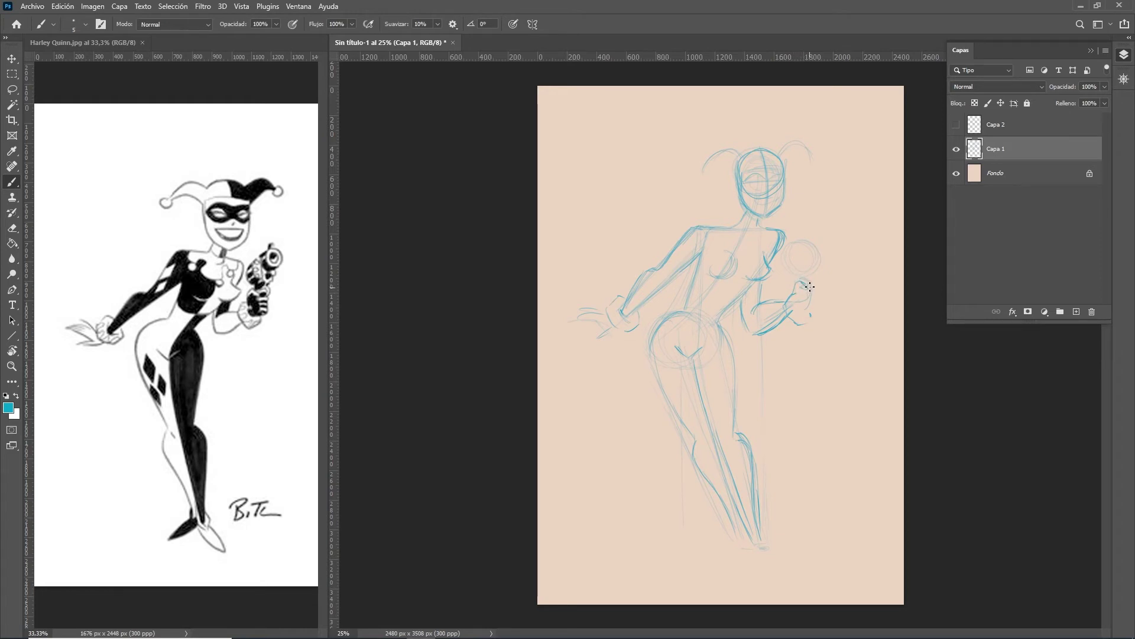
{"action": "left_click_drag", "start_coordinate": [816, 289], "coordinate": [811, 309]}
{"action": "mouse_move", "coordinate": [796, 239]}
{"action": "left_mouse_down"}
{"action": "mouse_move", "coordinate": [819, 231]}
{"action": "mouse_move", "coordinate": [800, 271]}
{"action": "left_mouse_up"}
{"action": "left_click_drag", "start_coordinate": [818, 234], "coordinate": [816, 253]}
{"action": "left_click_drag", "start_coordinate": [821, 260], "coordinate": [818, 256]}
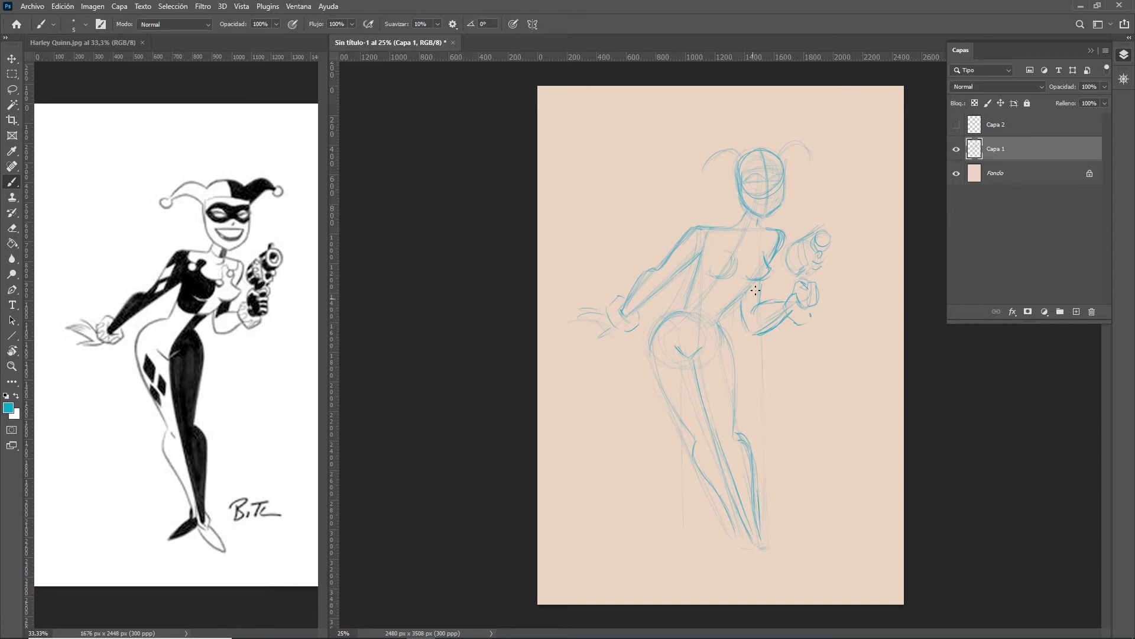
Step: Lasso the raised hand and gun, nudge them slightly upward, and deselect
{"action": "key", "text": "l"}
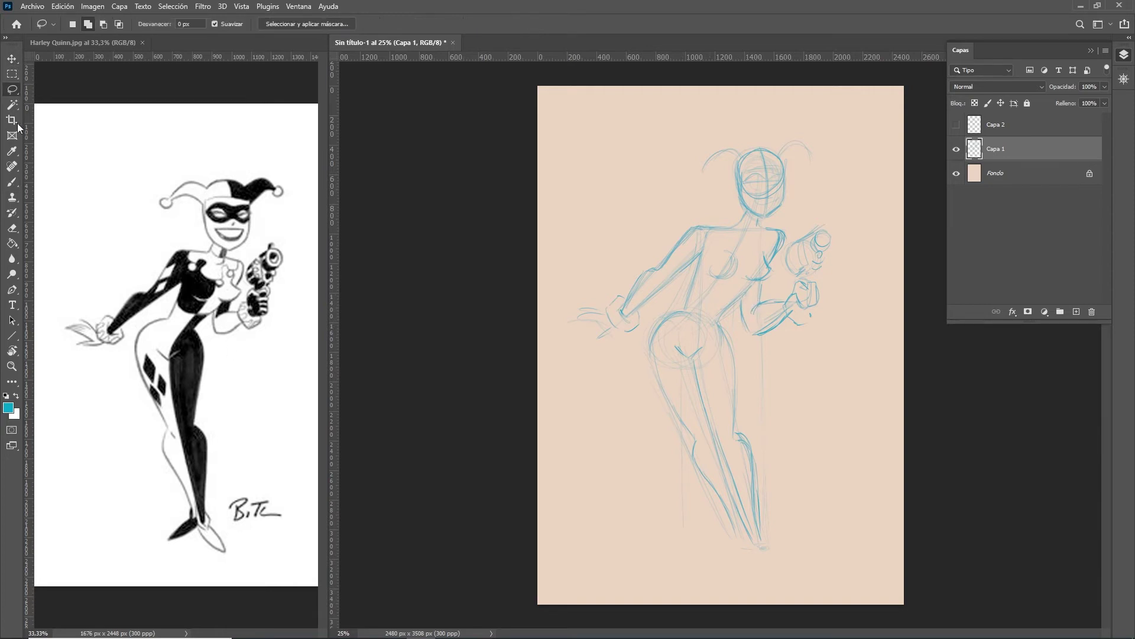
{"action": "left_click_drag", "start_coordinate": [737, 329], "coordinate": [774, 285]}
{"action": "mouse_move", "coordinate": [784, 246]}
{"action": "left_mouse_down"}
{"action": "mouse_move", "coordinate": [850, 249]}
{"action": "mouse_move", "coordinate": [744, 339]}
{"action": "left_mouse_up"}
{"action": "key", "text": "v"}
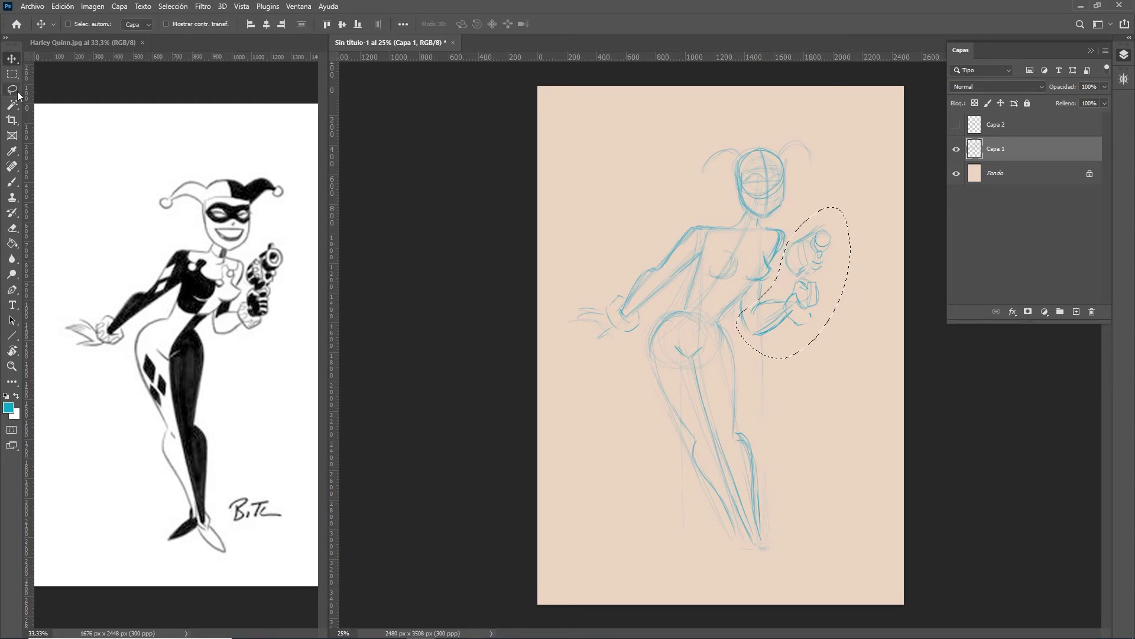
{"action": "left_click_drag", "start_coordinate": [817, 304], "coordinate": [808, 297]}
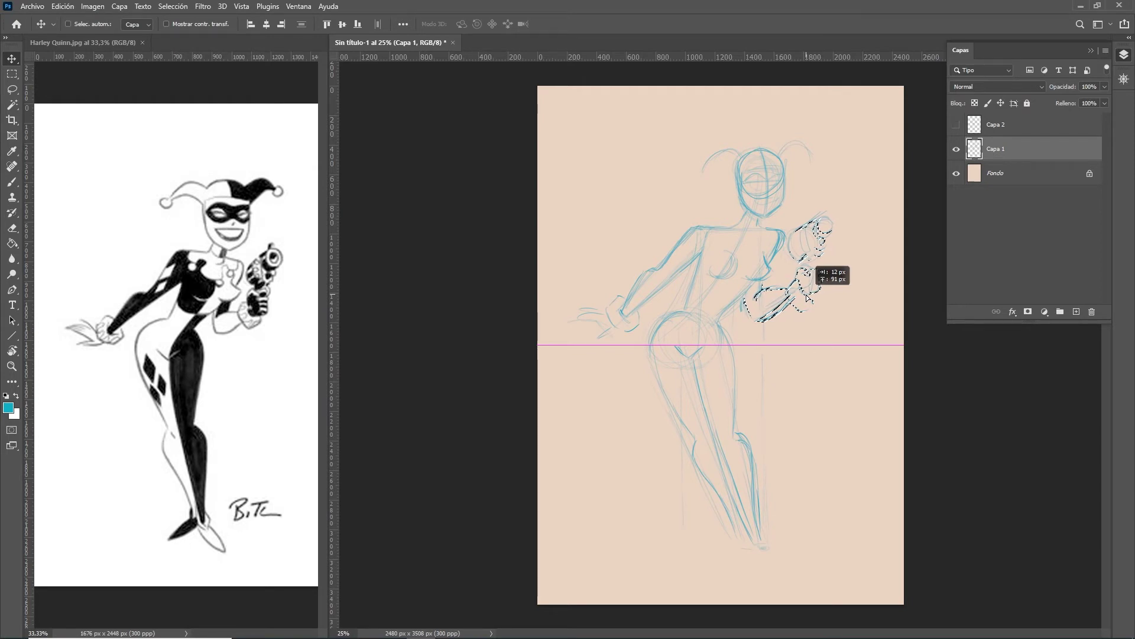
{"action": "left_click_drag", "start_coordinate": [808, 297], "coordinate": [807, 297]}
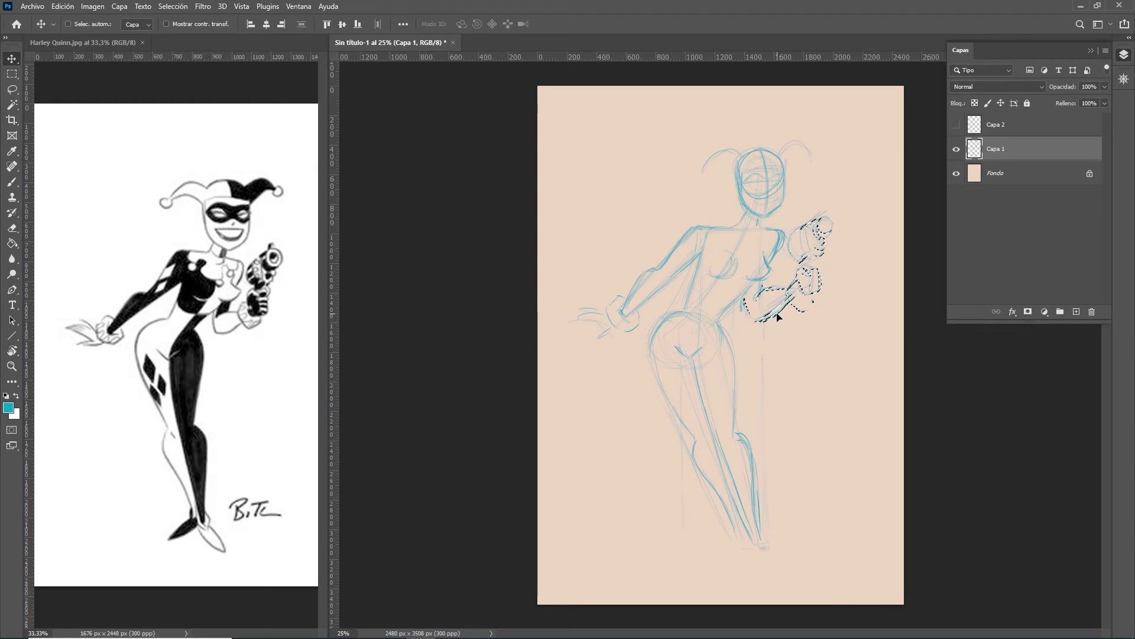
{"action": "key", "text": "ctrl+d"}
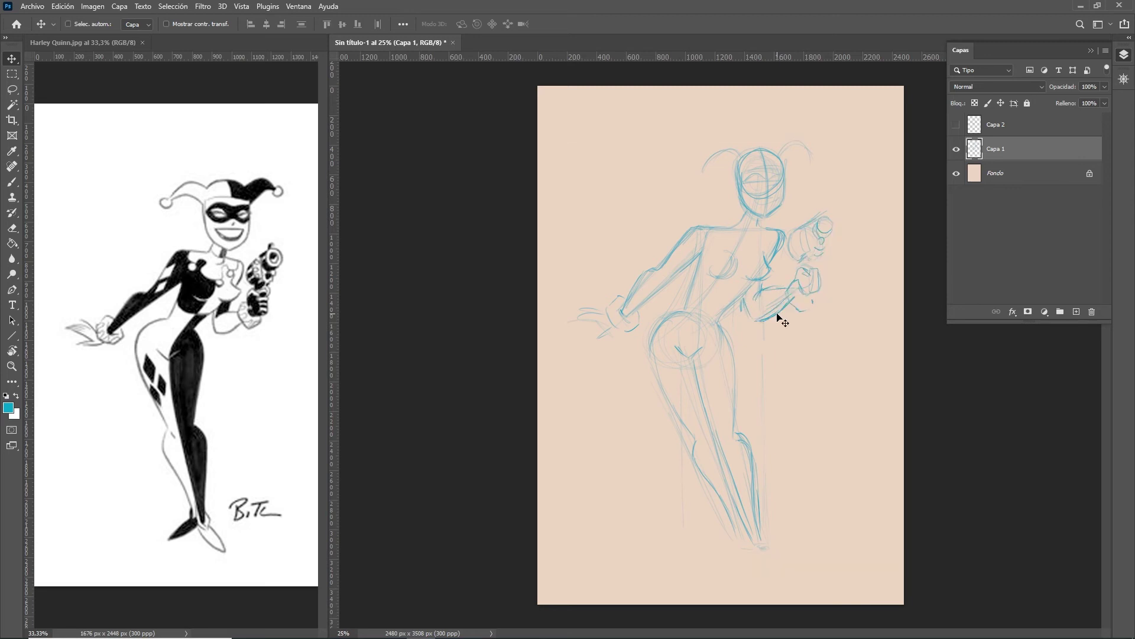
{"action": "key", "text": "b"}
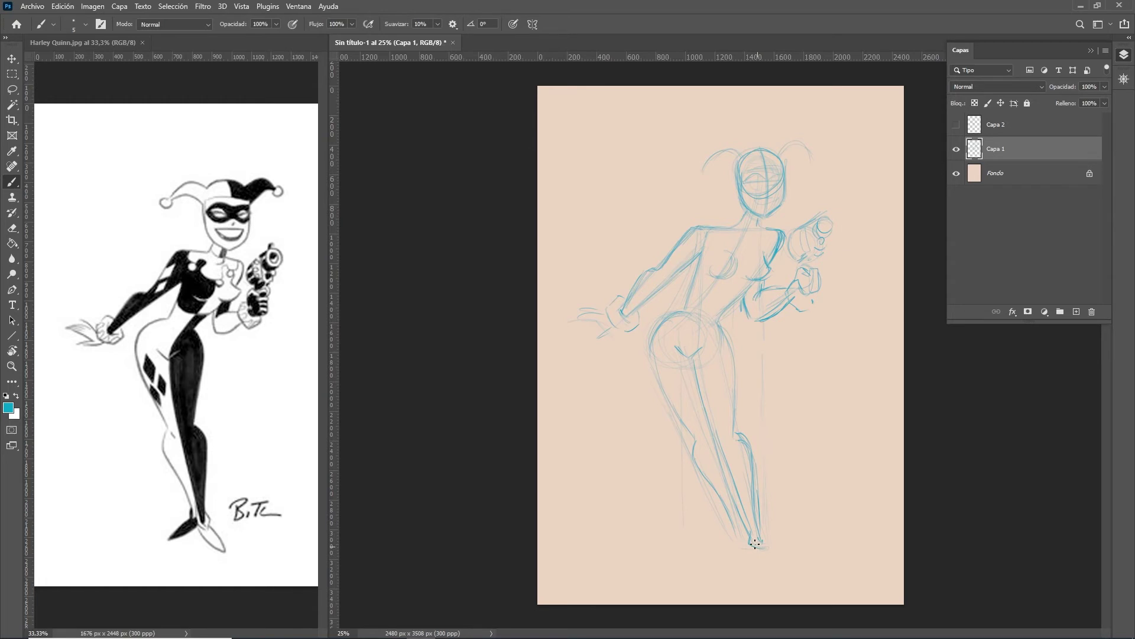
Step: Sketch the right foot and another lower-leg line, then save the drawing
{"action": "mouse_move", "coordinate": [760, 531]}
{"action": "left_mouse_down"}
{"action": "mouse_move", "coordinate": [763, 558]}
{"action": "mouse_move", "coordinate": [791, 566]}
{"action": "left_mouse_up"}
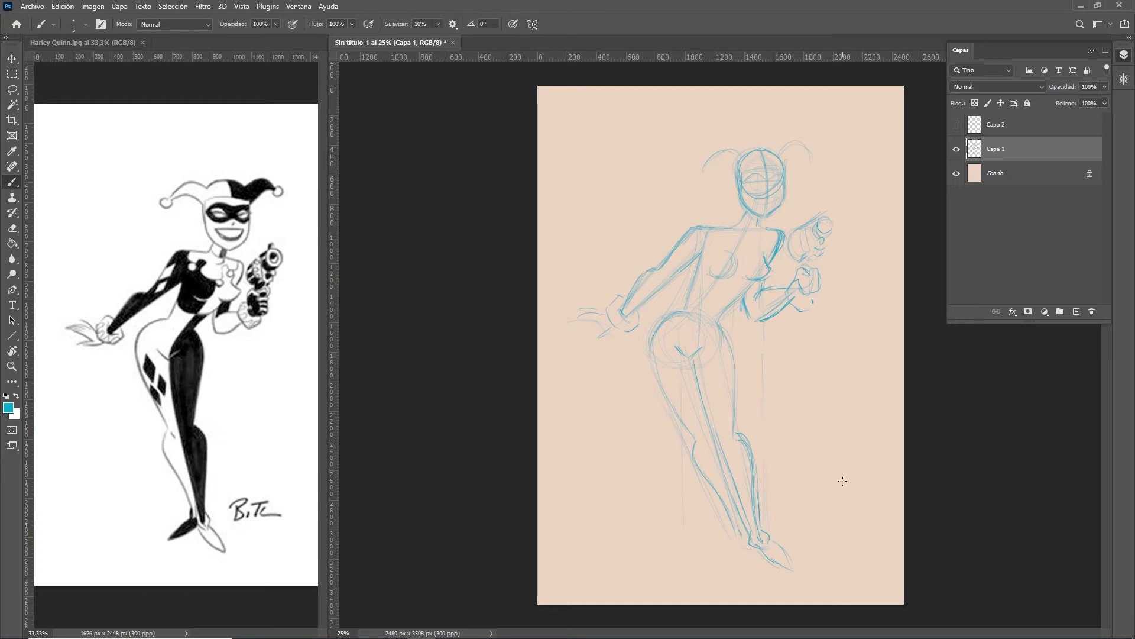
{"action": "left_click_drag", "start_coordinate": [843, 480], "coordinate": [865, 505]}
{"action": "key", "text": "ctrl+s"}
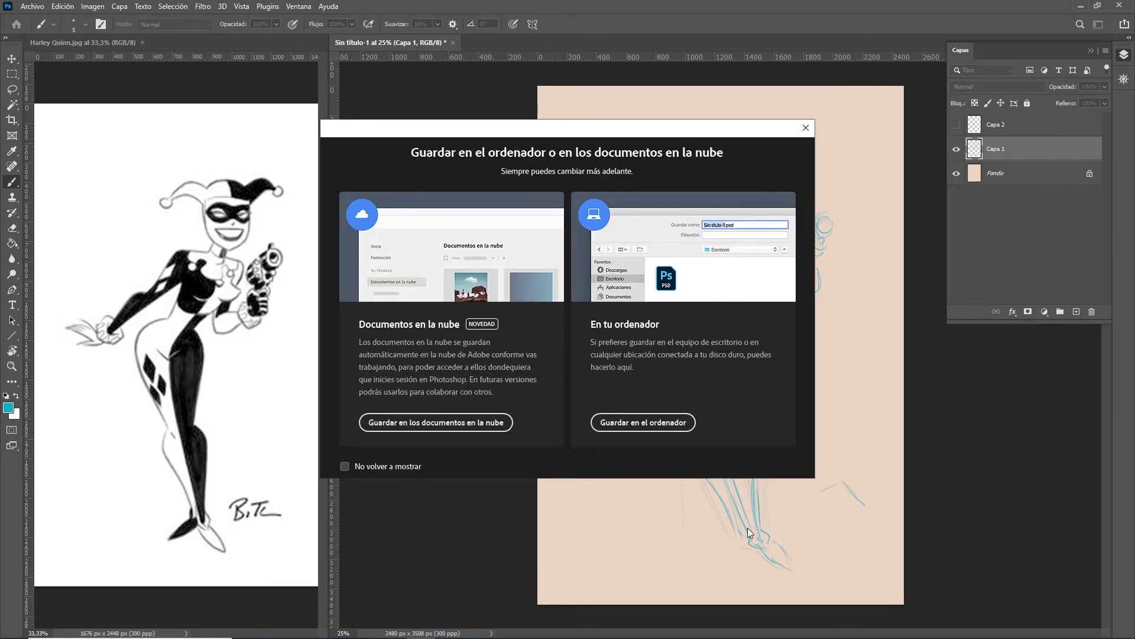
Step: Close the cloud-or-computer save prompt without saving
{"action": "left_click", "coordinate": [804, 128]}
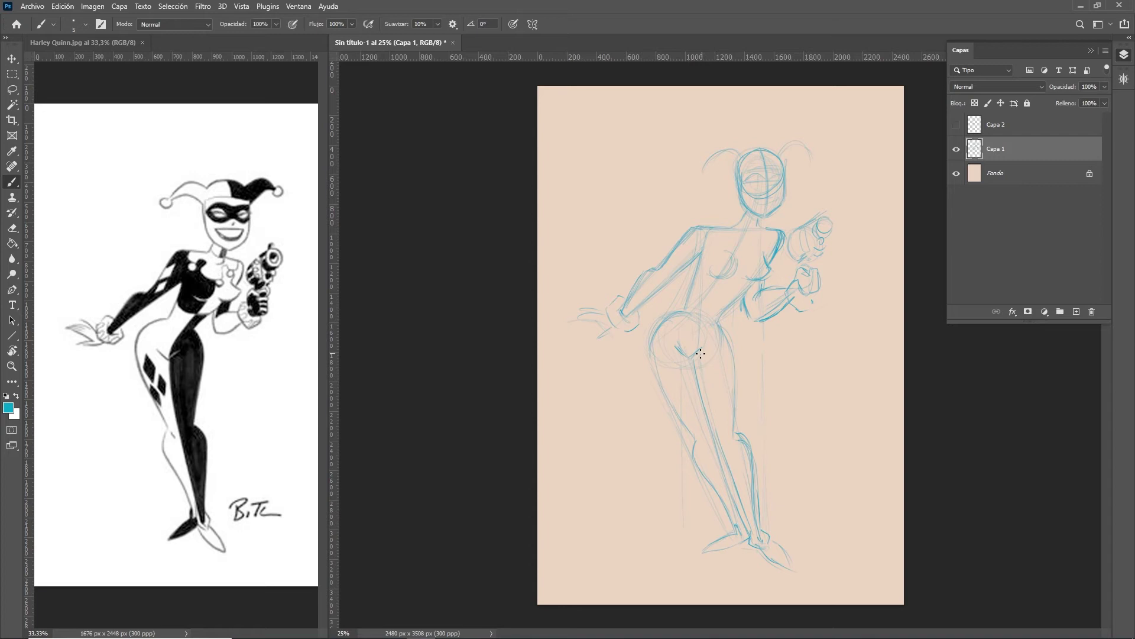
Step: Extend the hip stroke upward, then add empty layer Capa 3 above the sketch
{"action": "left_click_drag", "start_coordinate": [693, 358], "coordinate": [716, 341]}
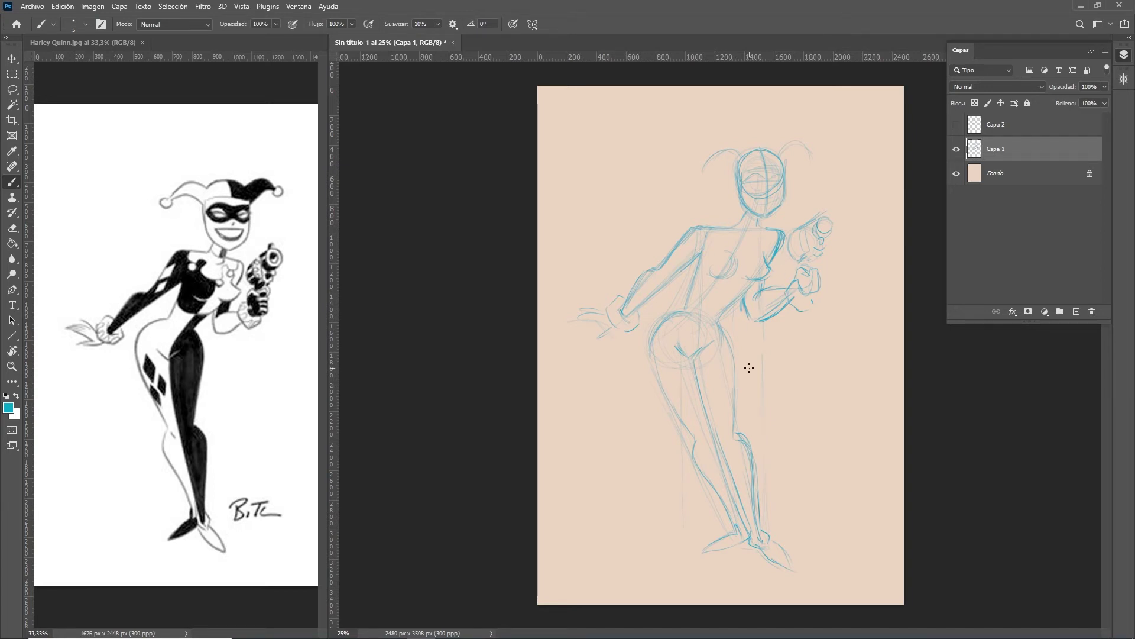
{"action": "left_click", "coordinate": [1076, 312]}
Step: Set the foreground colour to a muted coral red and make Capa 1 active
{"action": "left_click", "coordinate": [8, 407]}
{"action": "left_click", "coordinate": [569, 287]}
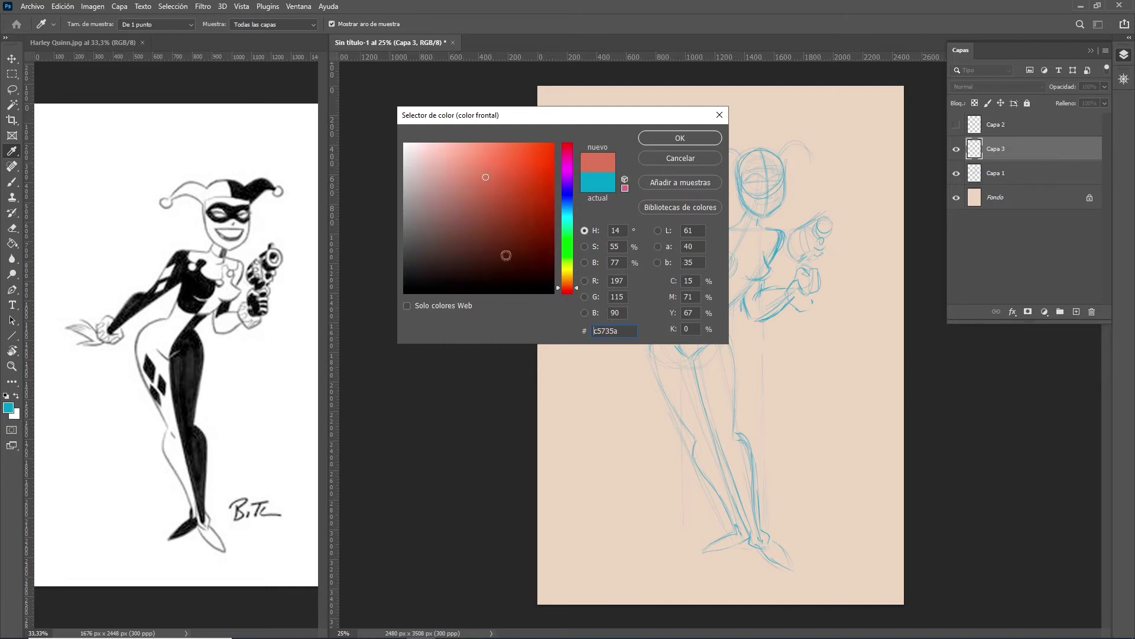
{"action": "left_click", "coordinate": [504, 185]}
{"action": "left_click", "coordinate": [679, 139]}
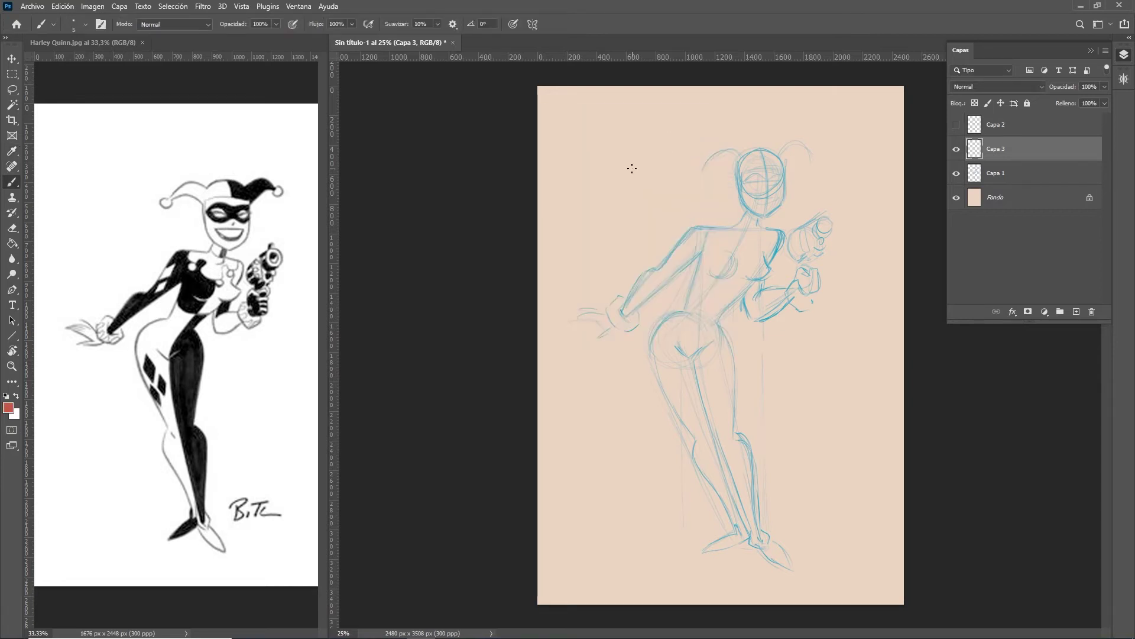
{"action": "left_click", "coordinate": [1017, 172]}
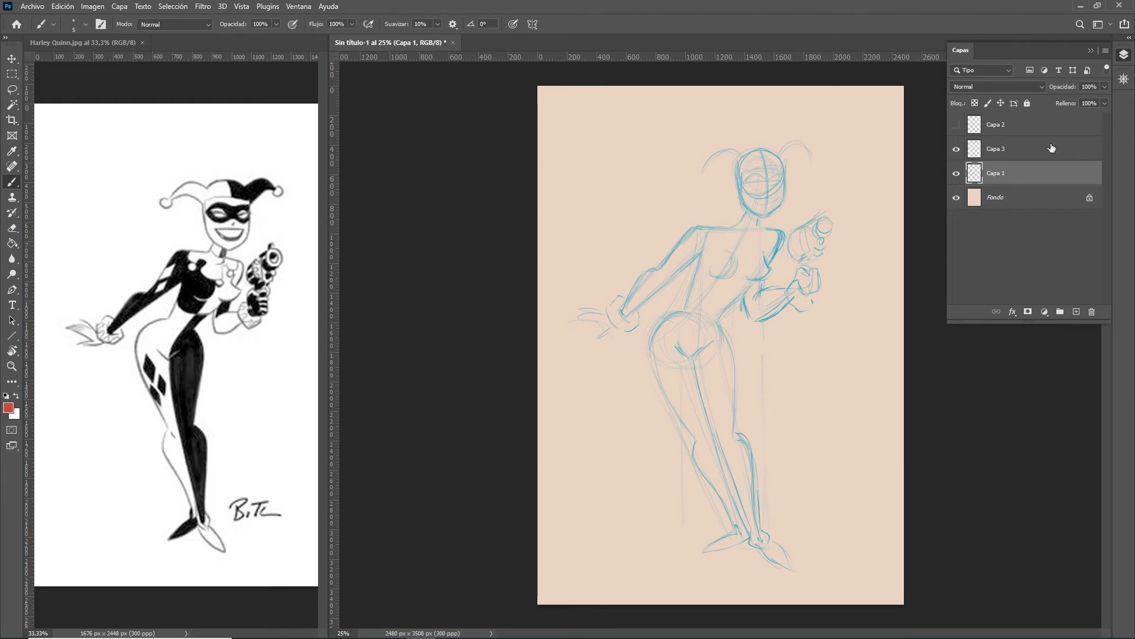
Step: Lower the opacity of sketch layer Capa 1 so its lines fade
{"action": "left_click", "coordinate": [1030, 155]}
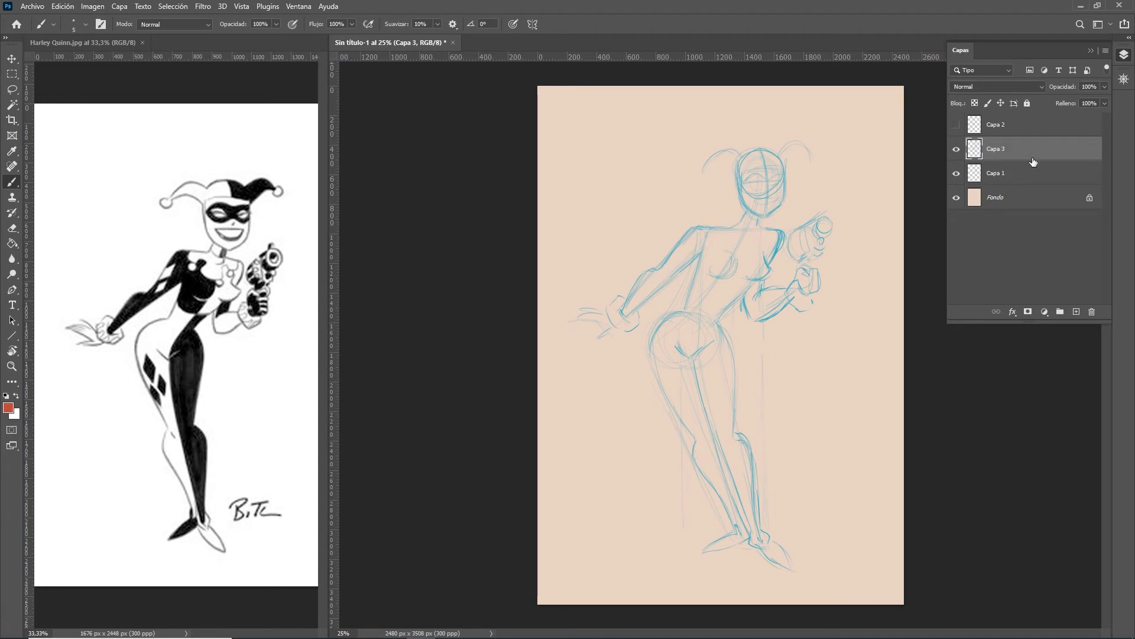
{"action": "left_click", "coordinate": [1029, 177]}
{"action": "left_click", "coordinate": [1104, 86]}
{"action": "left_click", "coordinate": [1078, 101]}
{"action": "left_click", "coordinate": [1005, 152]}
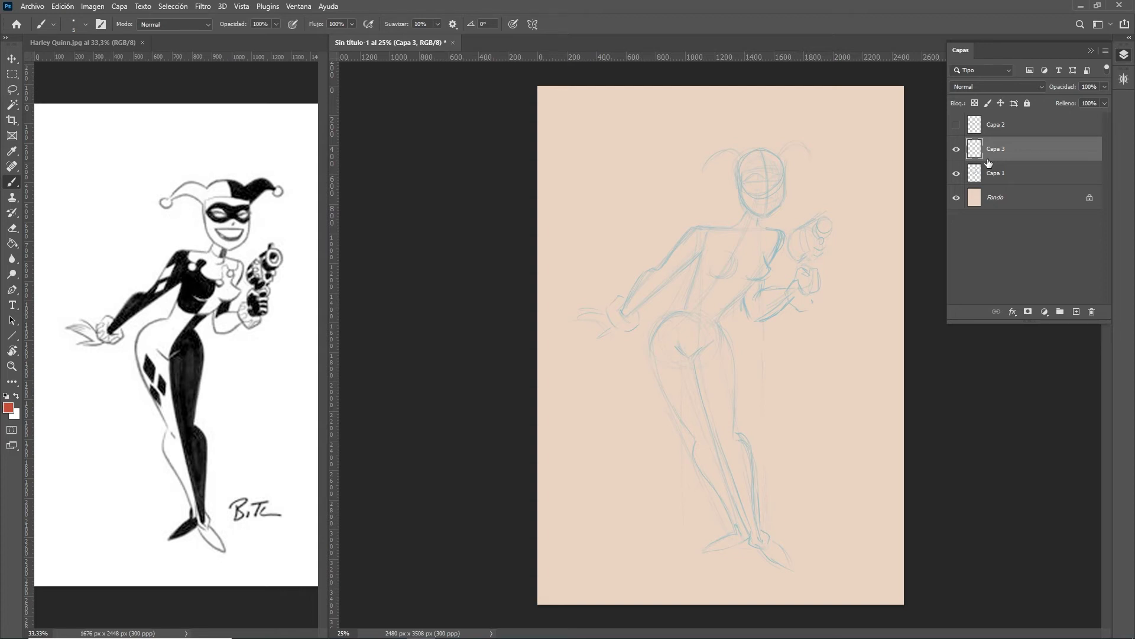
Step: Reselect Capa 3 and zoom in on the figure's upper body
{"action": "left_click_drag", "start_coordinate": [988, 163], "coordinate": [989, 162]}
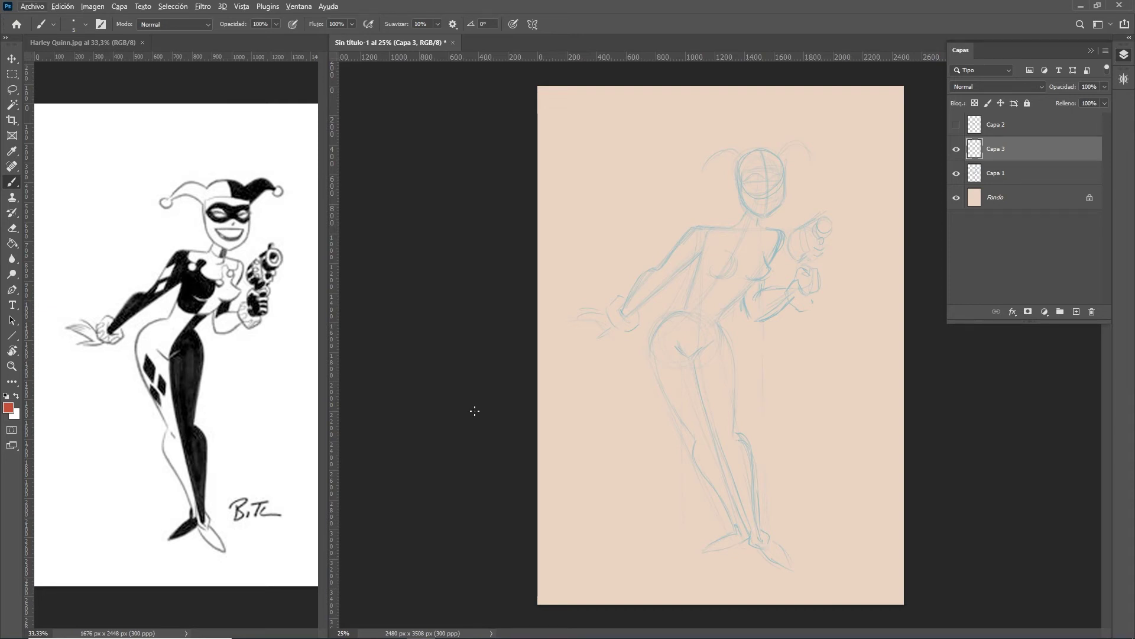
{"action": "scroll", "coordinate": [778, 198], "scroll_direction": "up", "scroll_amount": 2}
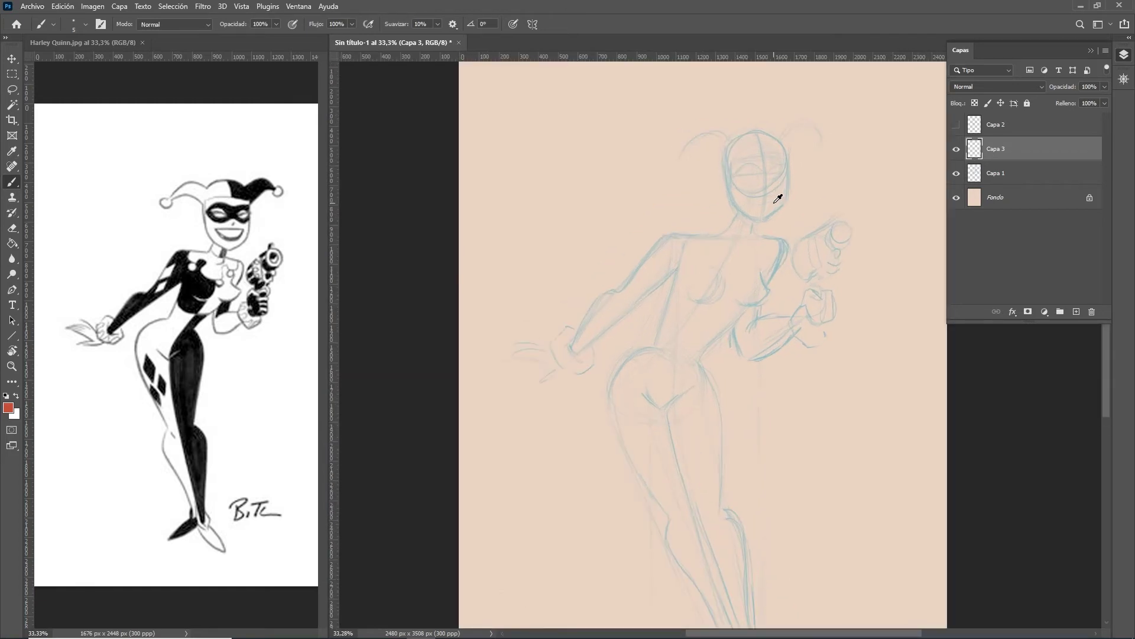
{"action": "left_click_drag", "start_coordinate": [778, 198], "coordinate": [728, 304]}
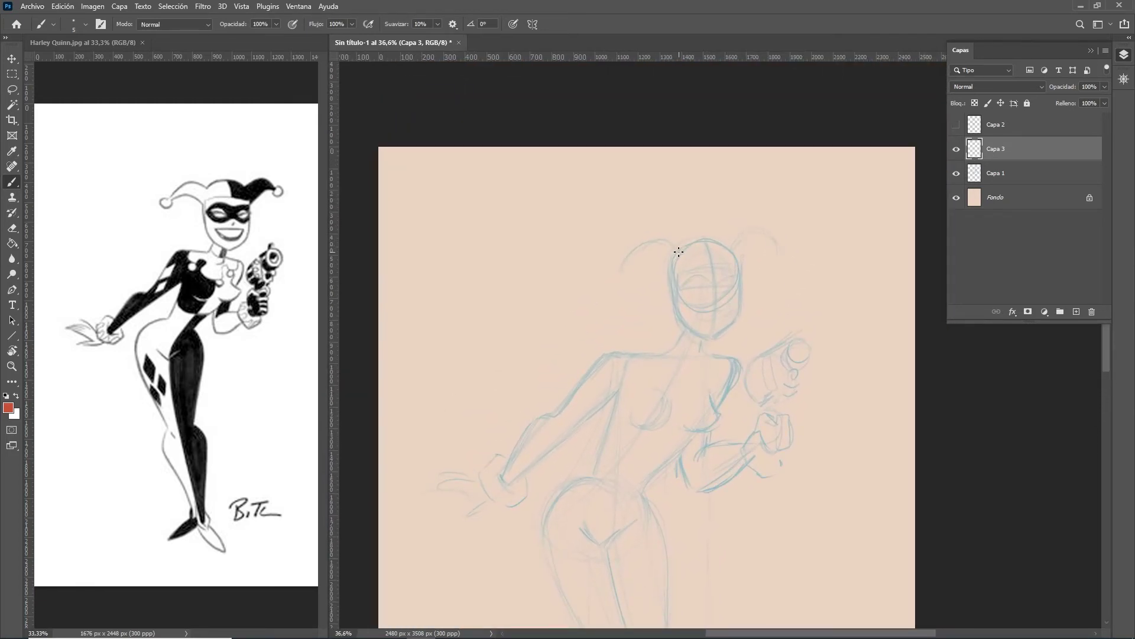
Step: Trace the head top, centre line and right edge of the eye mask in red
{"action": "left_click_drag", "start_coordinate": [680, 251], "coordinate": [721, 243]}
{"action": "mouse_move", "coordinate": [708, 244]}
{"action": "left_mouse_down"}
{"action": "mouse_move", "coordinate": [716, 308]}
{"action": "mouse_move", "coordinate": [696, 273]}
{"action": "mouse_move", "coordinate": [711, 281]}
{"action": "left_mouse_up"}
{"action": "mouse_move", "coordinate": [712, 280]}
{"action": "left_mouse_down"}
{"action": "mouse_move", "coordinate": [741, 276]}
{"action": "mouse_move", "coordinate": [689, 298]}
{"action": "mouse_move", "coordinate": [706, 299]}
{"action": "mouse_move", "coordinate": [733, 289]}
{"action": "mouse_move", "coordinate": [685, 286]}
{"action": "mouse_move", "coordinate": [700, 290]}
{"action": "left_mouse_up"}
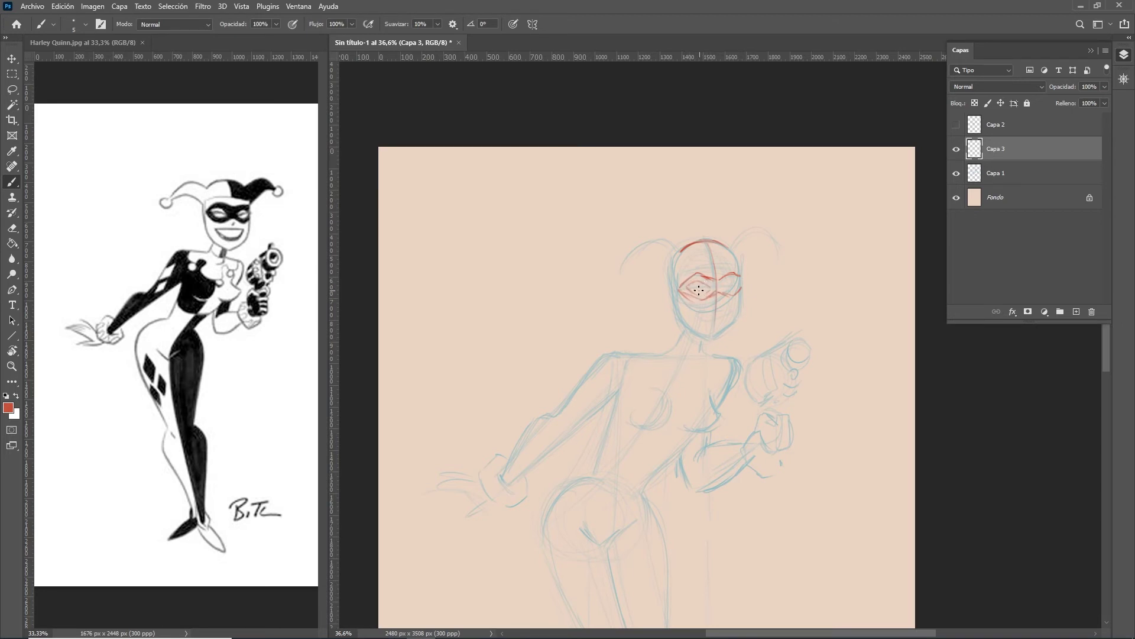
{"action": "key", "text": "ctrl+z"}
{"action": "left_click_drag", "start_coordinate": [733, 279], "coordinate": [737, 282]}
{"action": "left_click_drag", "start_coordinate": [734, 285], "coordinate": [741, 290]}
Step: Draw the grinning mouth and lower lip in red, redoing the smile stroke
{"action": "left_click_drag", "start_coordinate": [715, 313], "coordinate": [729, 312]}
{"action": "key", "text": "ctrl+z"}
{"action": "left_click_drag", "start_coordinate": [709, 297], "coordinate": [722, 299]}
{"action": "mouse_move", "coordinate": [699, 319]}
{"action": "left_mouse_down"}
{"action": "mouse_move", "coordinate": [736, 313]}
{"action": "mouse_move", "coordinate": [715, 339]}
{"action": "mouse_move", "coordinate": [738, 322]}
{"action": "left_mouse_up"}
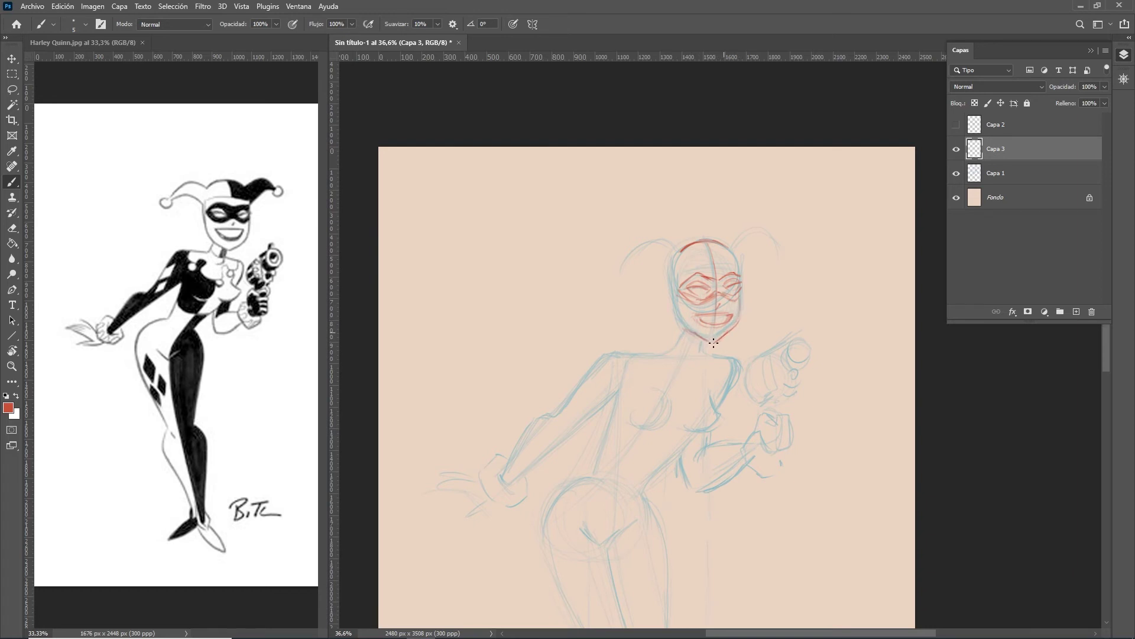
Step: Outline the cheeks, jaw and eye-mask edges in red
{"action": "left_click_drag", "start_coordinate": [738, 313], "coordinate": [743, 292]}
{"action": "mouse_move", "coordinate": [677, 264]}
{"action": "left_mouse_down"}
{"action": "mouse_move", "coordinate": [672, 298]}
{"action": "mouse_move", "coordinate": [671, 281]}
{"action": "left_mouse_up"}
{"action": "left_click_drag", "start_coordinate": [721, 265], "coordinate": [689, 266]}
{"action": "left_click_drag", "start_coordinate": [677, 300], "coordinate": [699, 338]}
{"action": "left_click_drag", "start_coordinate": [686, 281], "coordinate": [675, 292]}
{"action": "left_click_drag", "start_coordinate": [724, 291], "coordinate": [738, 290]}
Step: Draw the right jester horn with its pom-pom, the hood centre line and the left horn
{"action": "mouse_move", "coordinate": [731, 244]}
{"action": "left_mouse_down"}
{"action": "mouse_move", "coordinate": [760, 233]}
{"action": "mouse_move", "coordinate": [775, 244]}
{"action": "left_mouse_up"}
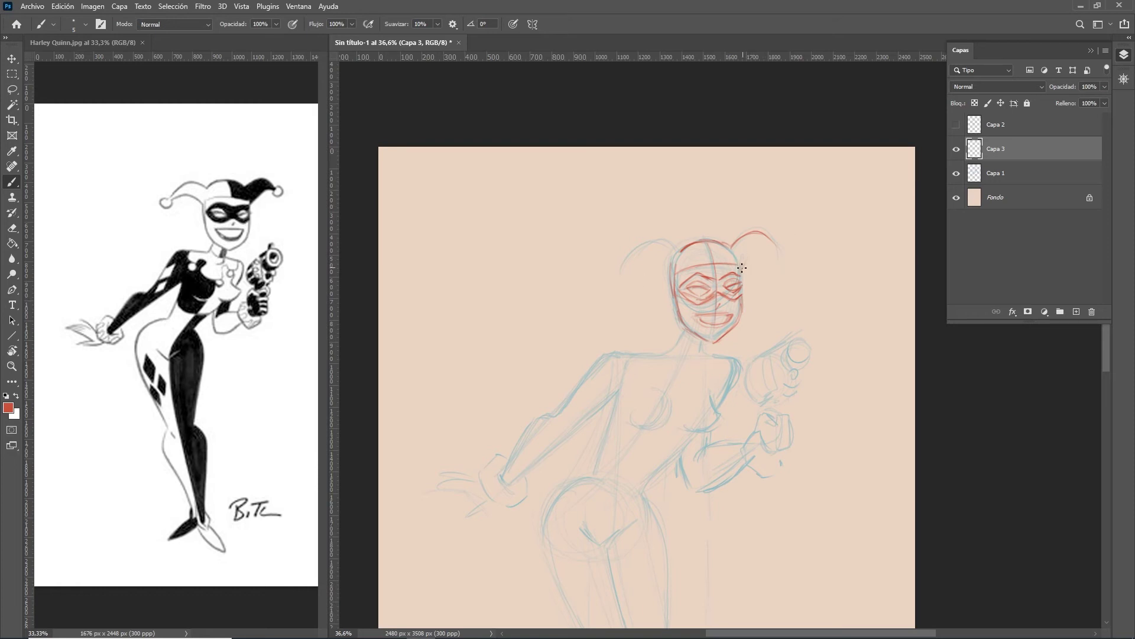
{"action": "left_click_drag", "start_coordinate": [745, 261], "coordinate": [770, 247]}
{"action": "left_click_drag", "start_coordinate": [780, 248], "coordinate": [781, 253]}
{"action": "left_click_drag", "start_coordinate": [714, 241], "coordinate": [714, 268]}
{"action": "left_click_drag", "start_coordinate": [622, 271], "coordinate": [674, 241]}
Step: Rotate the canvas view and add the pom-pom to the left hat horn
{"action": "key", "text": "r"}
{"action": "mouse_move", "coordinate": [762, 529]}
{"action": "left_mouse_down"}
{"action": "mouse_move", "coordinate": [708, 540]}
{"action": "mouse_move", "coordinate": [861, 436]}
{"action": "left_mouse_up"}
{"action": "left_click_drag", "start_coordinate": [592, 353], "coordinate": [615, 337]}
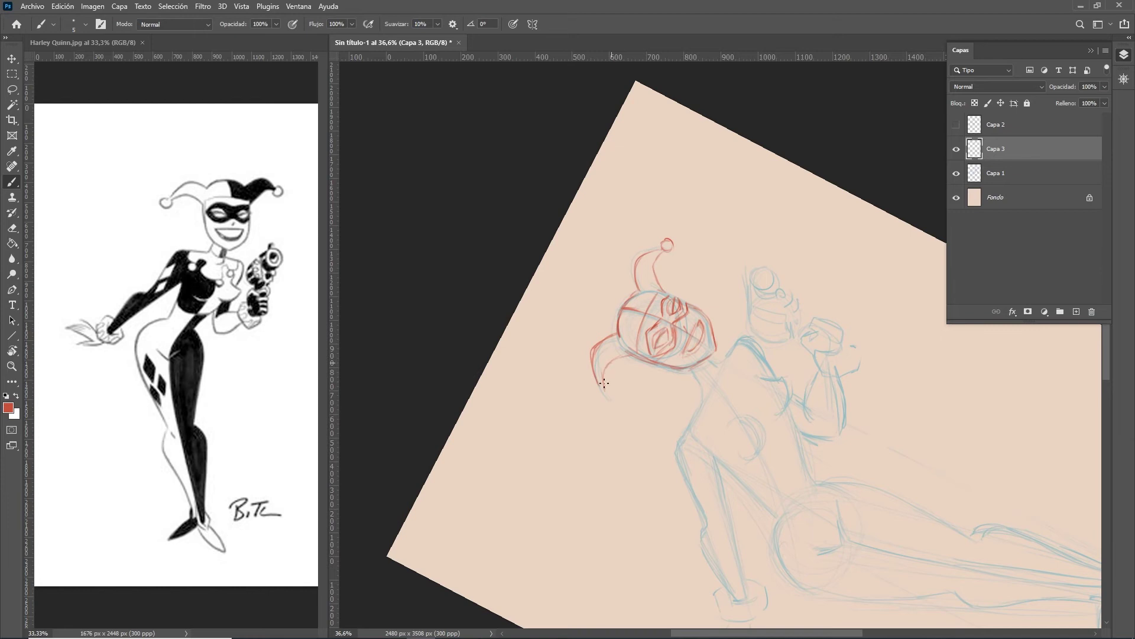
{"action": "mouse_move", "coordinate": [603, 390]}
{"action": "left_mouse_down"}
{"action": "mouse_move", "coordinate": [602, 403]}
{"action": "mouse_move", "coordinate": [611, 393]}
{"action": "left_mouse_up"}
Step: Trace the neck, left shoulder and outer left arm in red
{"action": "mouse_move", "coordinate": [908, 406]}
{"action": "left_mouse_down"}
{"action": "mouse_move", "coordinate": [794, 527]}
{"action": "mouse_move", "coordinate": [843, 474]}
{"action": "mouse_move", "coordinate": [727, 575]}
{"action": "left_mouse_up"}
{"action": "left_click_drag", "start_coordinate": [681, 351], "coordinate": [683, 372]}
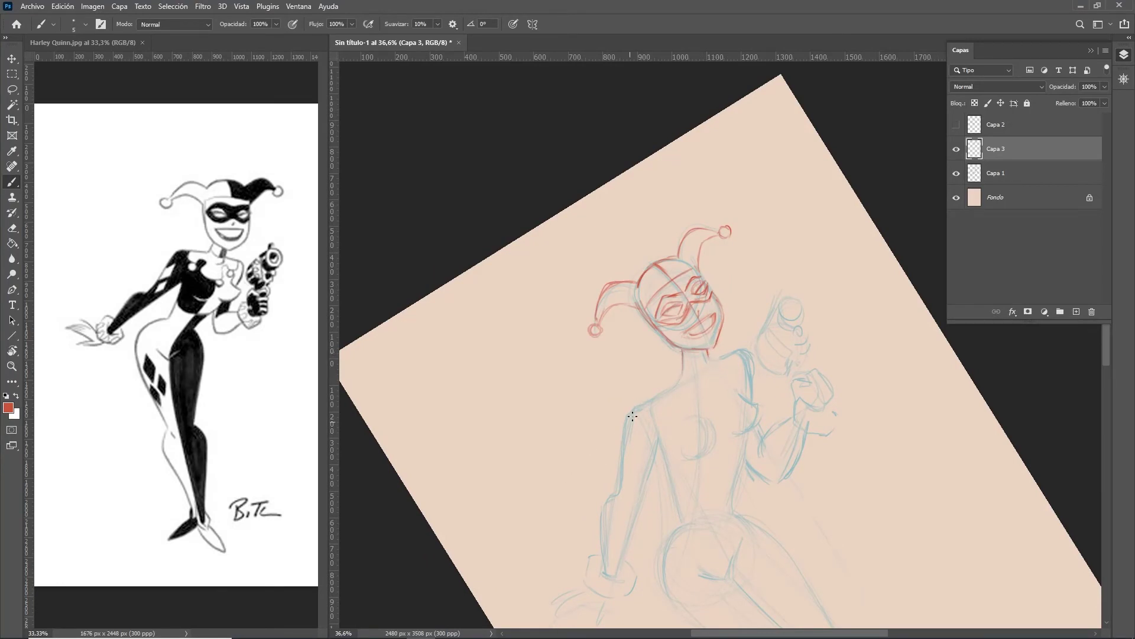
{"action": "mouse_move", "coordinate": [629, 415]}
{"action": "left_mouse_down"}
{"action": "mouse_move", "coordinate": [751, 361]}
{"action": "mouse_move", "coordinate": [755, 392]}
{"action": "left_mouse_up"}
{"action": "left_click_drag", "start_coordinate": [615, 558], "coordinate": [662, 448]}
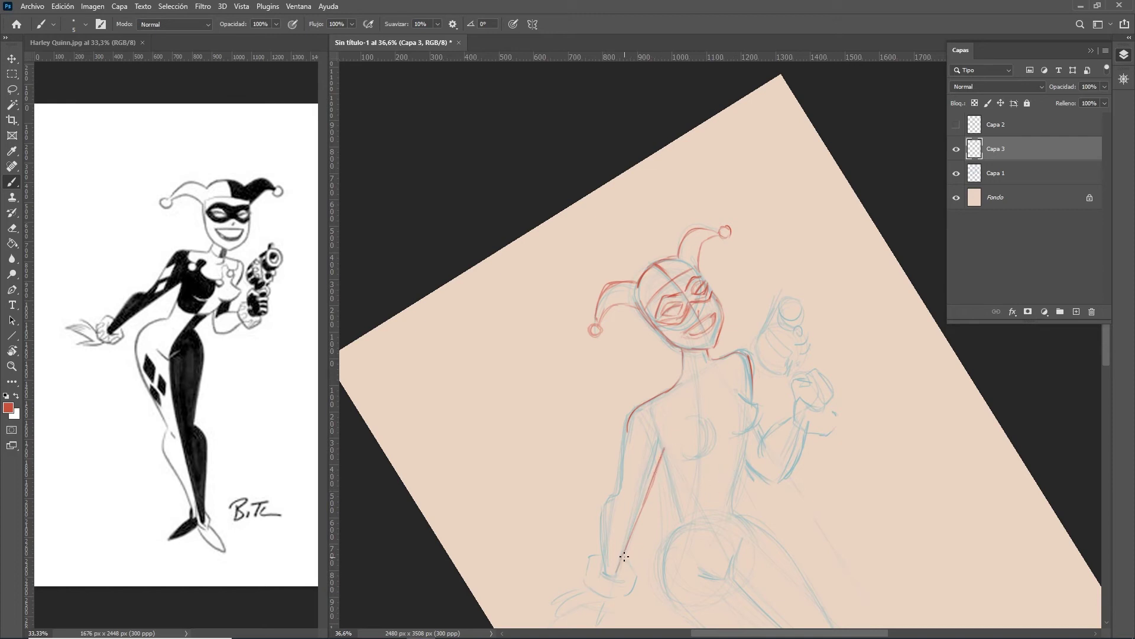
{"action": "key", "text": "ctrl+z"}
{"action": "left_click_drag", "start_coordinate": [618, 572], "coordinate": [660, 446]}
{"action": "mouse_move", "coordinate": [609, 571]}
{"action": "left_mouse_down"}
{"action": "mouse_move", "coordinate": [603, 532]}
{"action": "mouse_move", "coordinate": [627, 427]}
{"action": "left_mouse_up"}
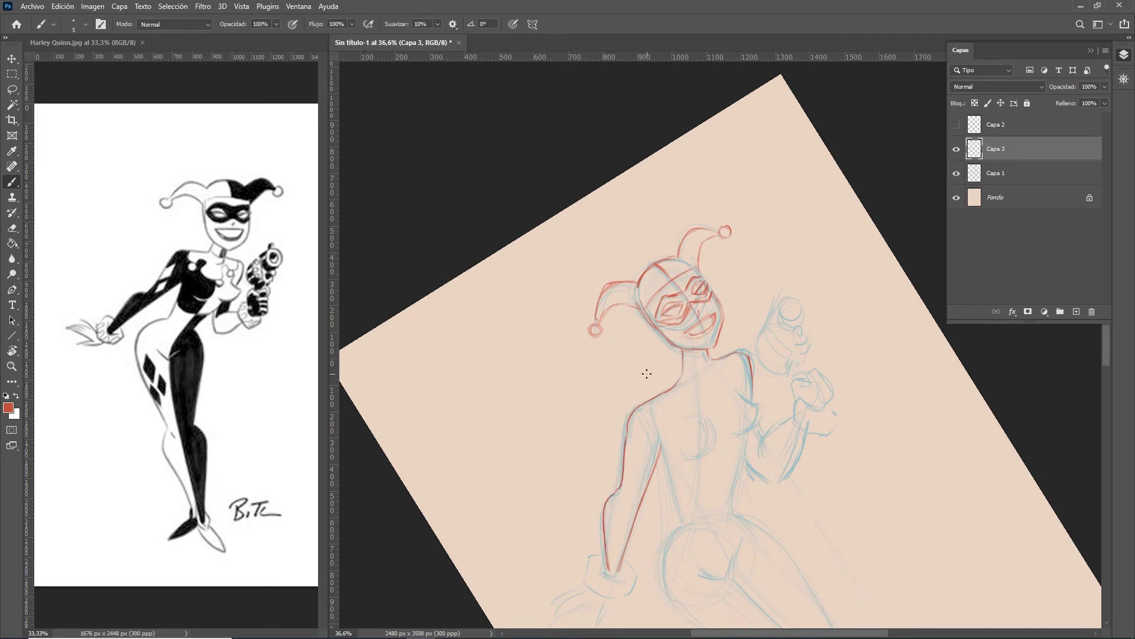
{"action": "mouse_move", "coordinate": [623, 489]}
{"action": "left_mouse_down"}
{"action": "mouse_move", "coordinate": [613, 495]}
{"action": "mouse_move", "coordinate": [628, 420]}
{"action": "left_mouse_up"}
Step: Draw the red curve under the chest and a shoulder line near the neck
{"action": "key", "text": "e"}
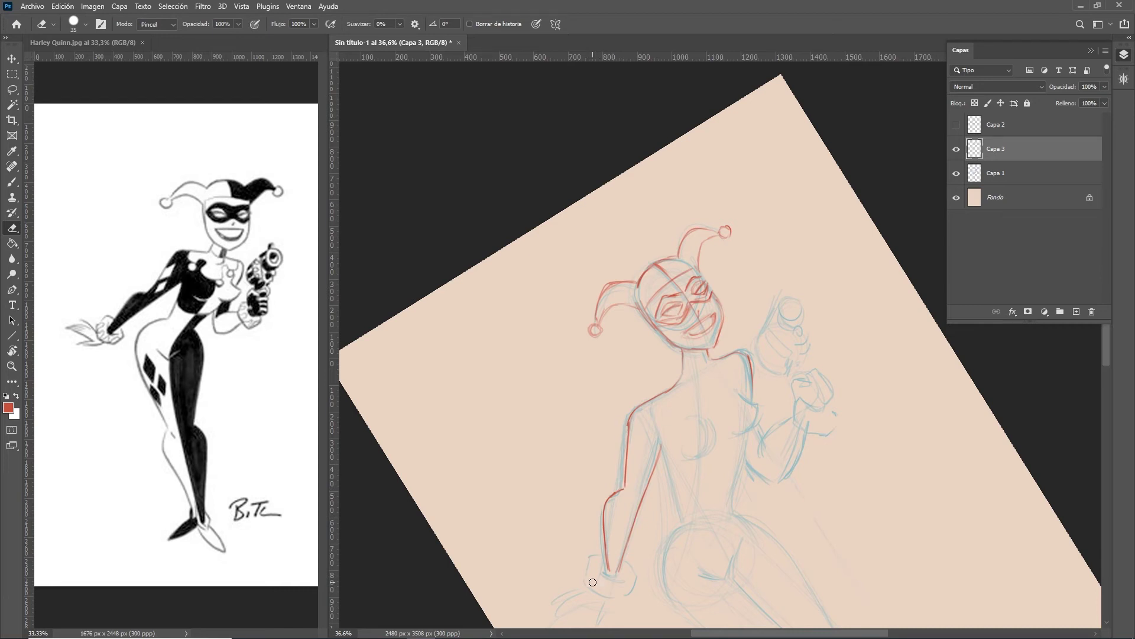
{"action": "key", "text": "b"}
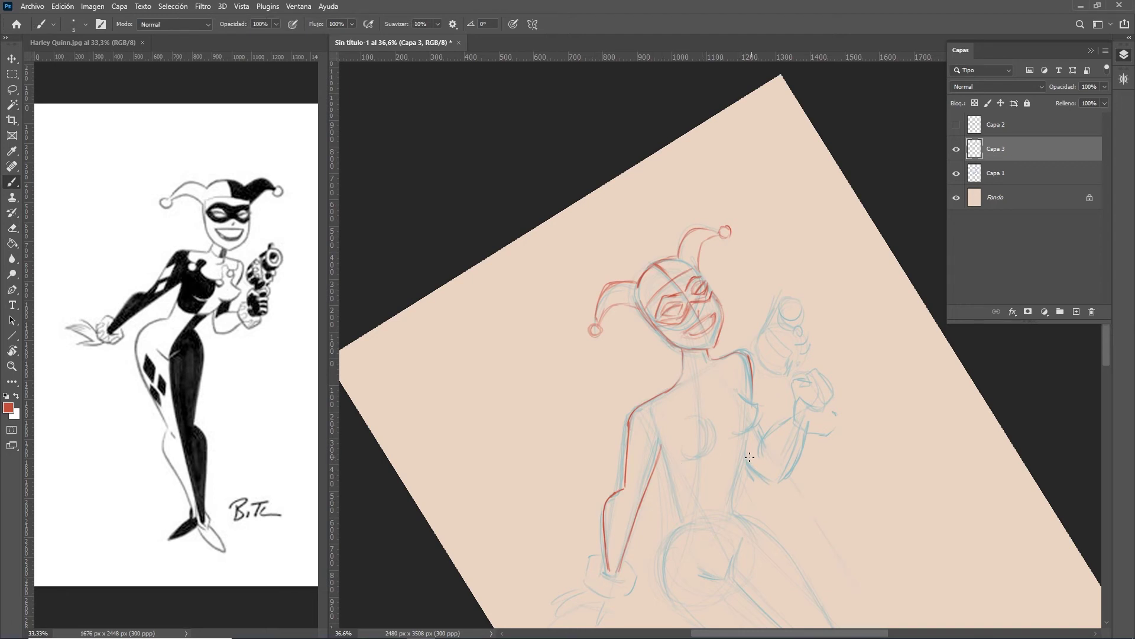
{"action": "left_click_drag", "start_coordinate": [730, 434], "coordinate": [757, 414]}
{"action": "left_click_drag", "start_coordinate": [766, 404], "coordinate": [766, 409]}
{"action": "mouse_move", "coordinate": [656, 408]}
{"action": "left_mouse_down"}
{"action": "mouse_move", "coordinate": [694, 394]}
{"action": "mouse_move", "coordinate": [716, 403]}
{"action": "mouse_move", "coordinate": [744, 353]}
{"action": "left_mouse_up"}
Step: Add the ball at the collar's left end, trace both torso sides and the waistline
{"action": "key", "text": "ctrl+z"}
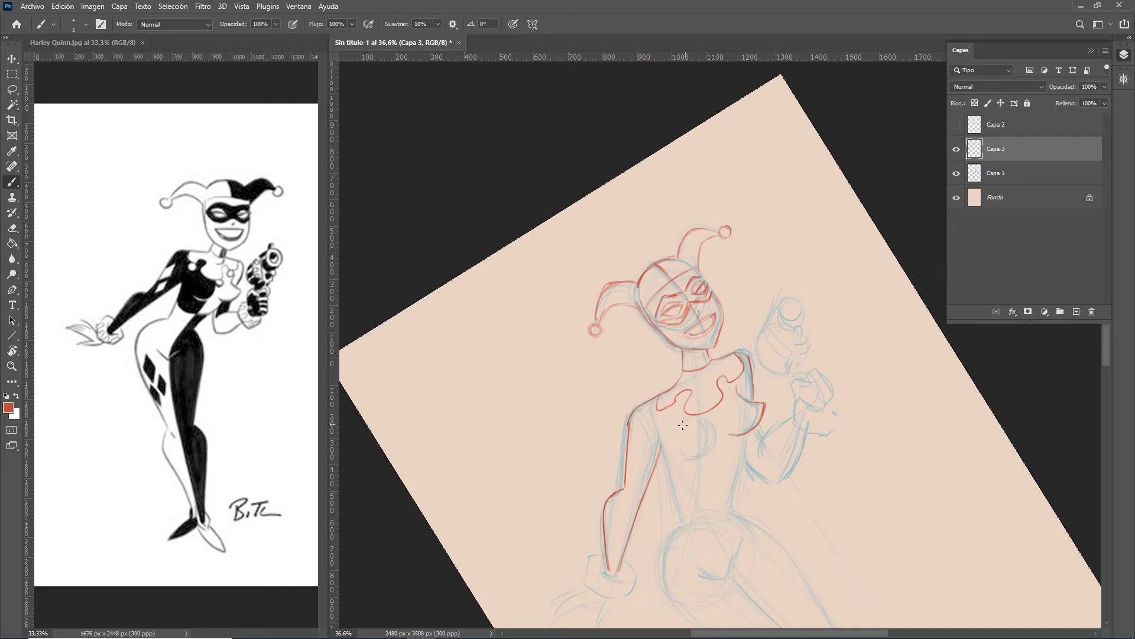
{"action": "mouse_move", "coordinate": [663, 410]}
{"action": "left_mouse_down"}
{"action": "mouse_move", "coordinate": [711, 406]}
{"action": "mouse_move", "coordinate": [733, 384]}
{"action": "left_mouse_up"}
{"action": "left_click_drag", "start_coordinate": [734, 504], "coordinate": [740, 473]}
{"action": "left_click_drag", "start_coordinate": [661, 446], "coordinate": [687, 512]}
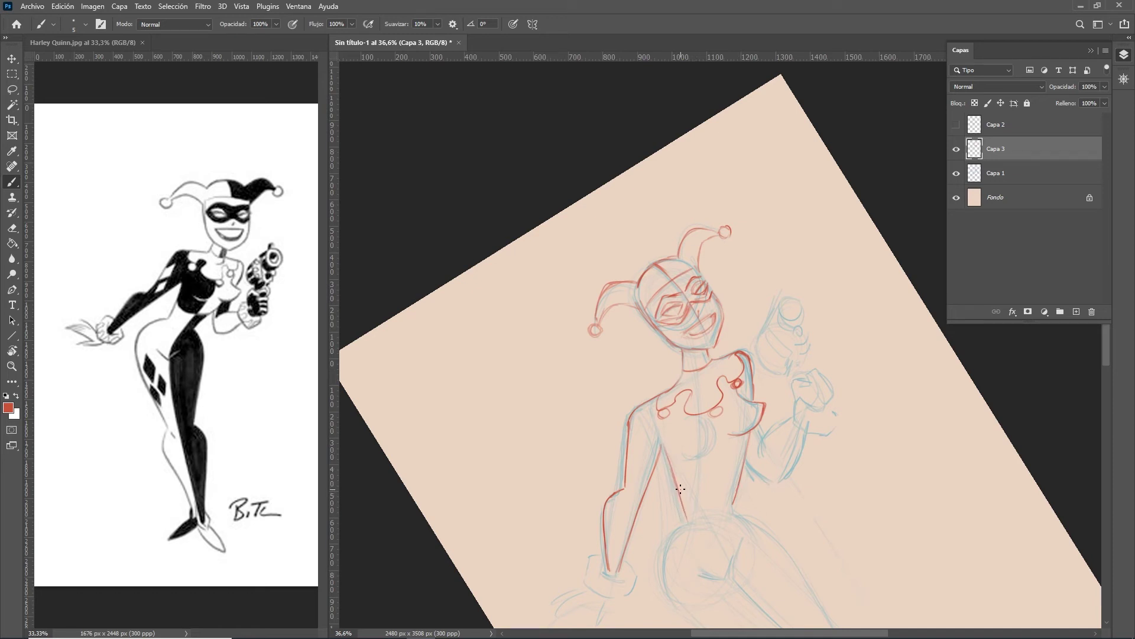
{"action": "left_click_drag", "start_coordinate": [732, 486], "coordinate": [691, 492]}
Step: Draw the collar ruffle curves and the costume's centre seam down the torso
{"action": "left_click_drag", "start_coordinate": [715, 430], "coordinate": [688, 454]}
{"action": "left_click_drag", "start_coordinate": [714, 452], "coordinate": [718, 488]}
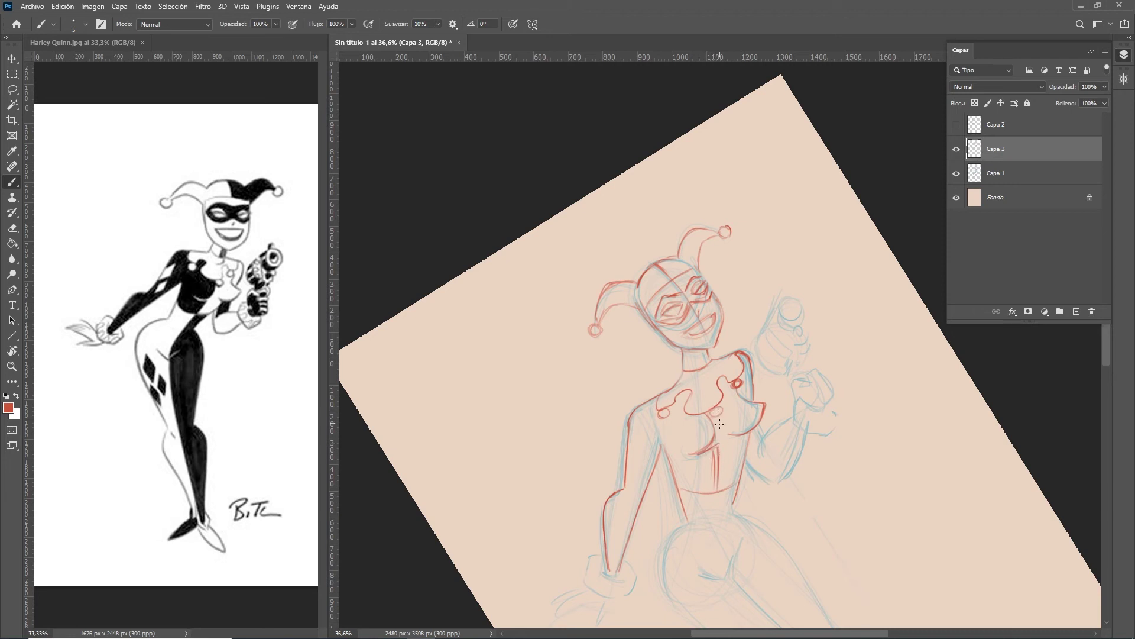
{"action": "left_click_drag", "start_coordinate": [710, 414], "coordinate": [716, 437]}
{"action": "key", "text": "e"}
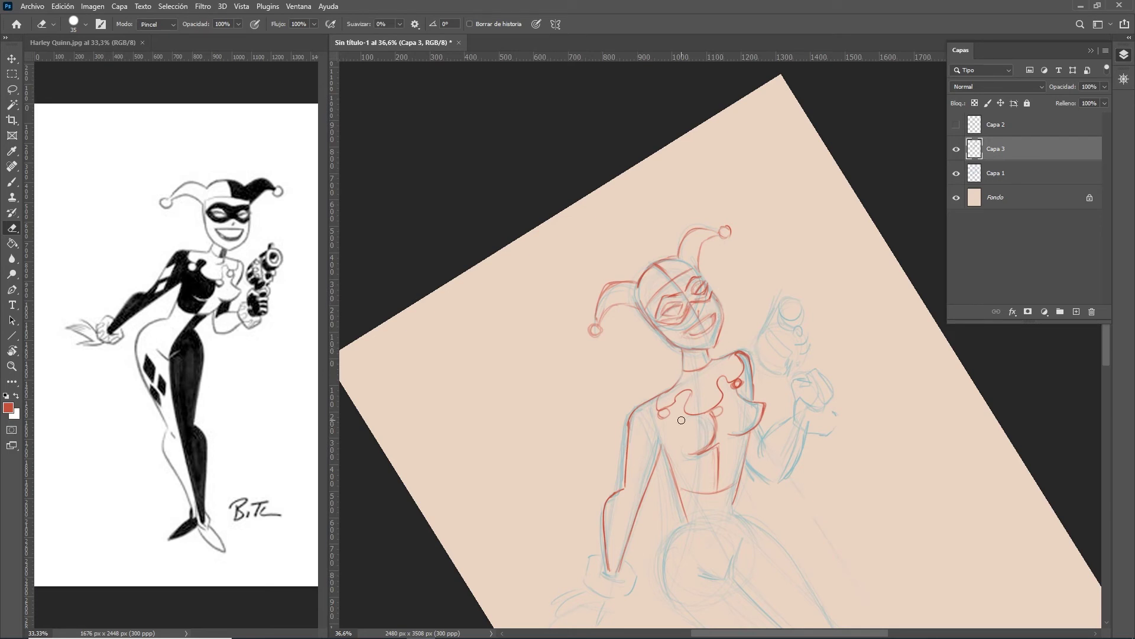
{"action": "key", "text": "b"}
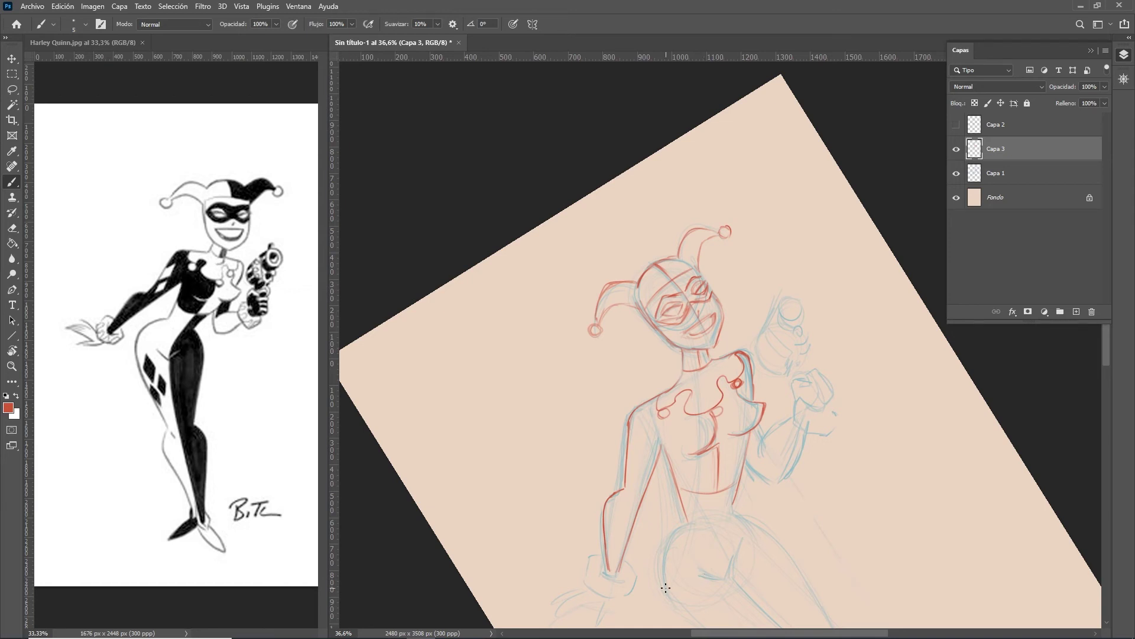
Step: Pan down and trace the centre line to the waist and the hip outlines in red
{"action": "left_click_drag", "start_coordinate": [727, 552], "coordinate": [712, 338]}
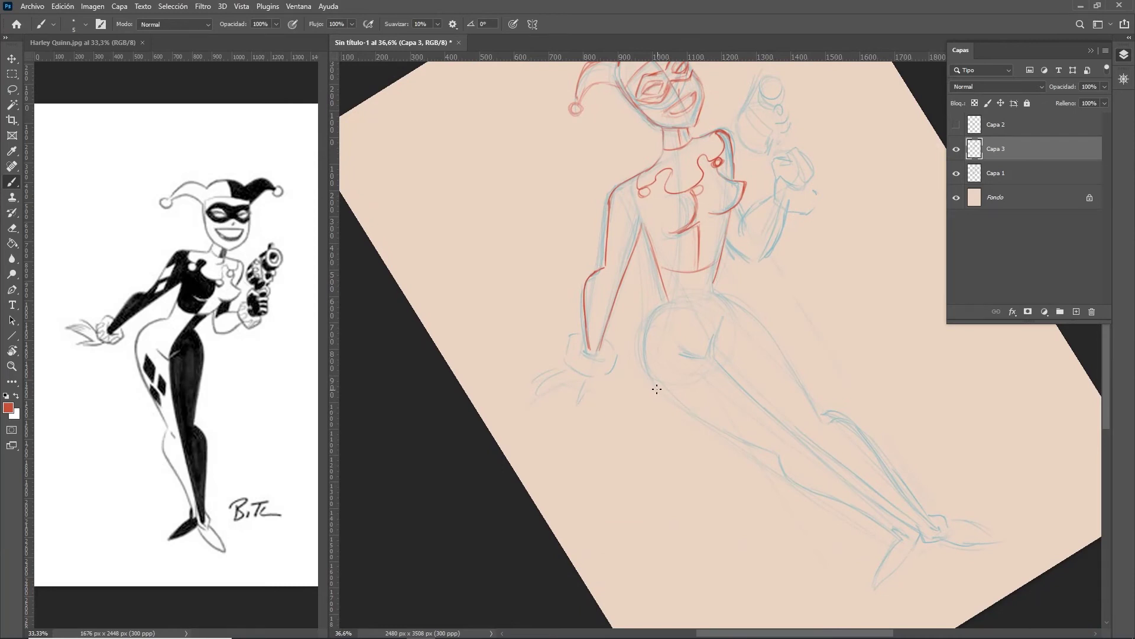
{"action": "mouse_move", "coordinate": [652, 376]}
{"action": "left_mouse_down"}
{"action": "mouse_move", "coordinate": [645, 342]}
{"action": "mouse_move", "coordinate": [664, 303]}
{"action": "left_mouse_up"}
{"action": "left_click_drag", "start_coordinate": [700, 255], "coordinate": [700, 271]}
{"action": "left_click_drag", "start_coordinate": [699, 271], "coordinate": [714, 361]}
{"action": "left_click_drag", "start_coordinate": [712, 353], "coordinate": [717, 327]}
{"action": "left_click_drag", "start_coordinate": [678, 350], "coordinate": [702, 355]}
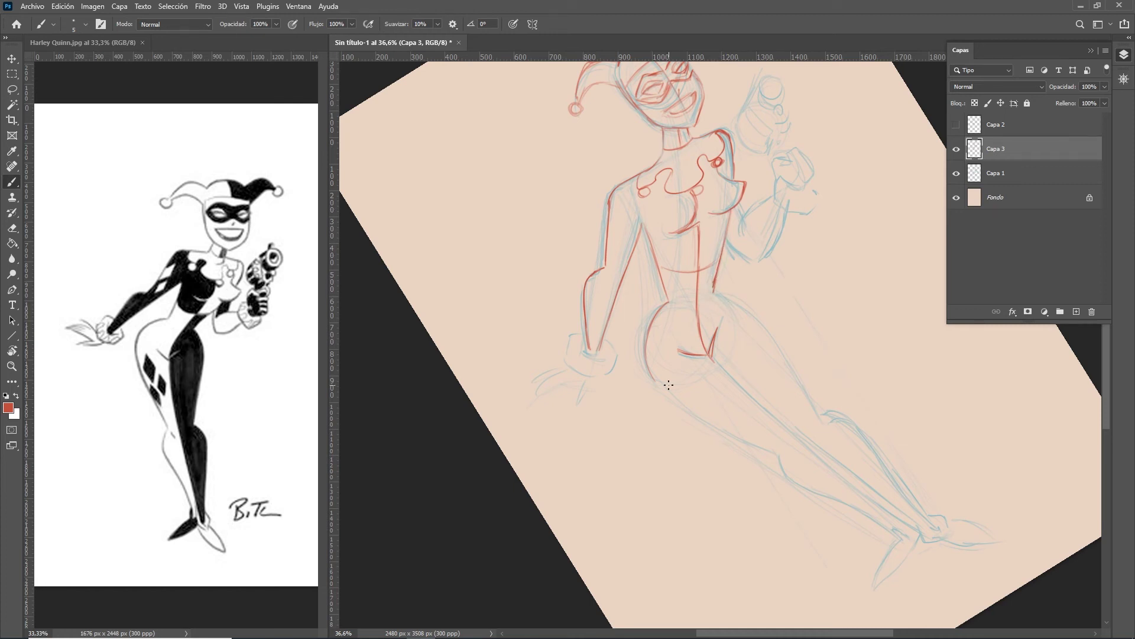
Step: Turn the canvas upright, trace the leg down from the hip and up from the ankle
{"action": "key", "text": "r"}
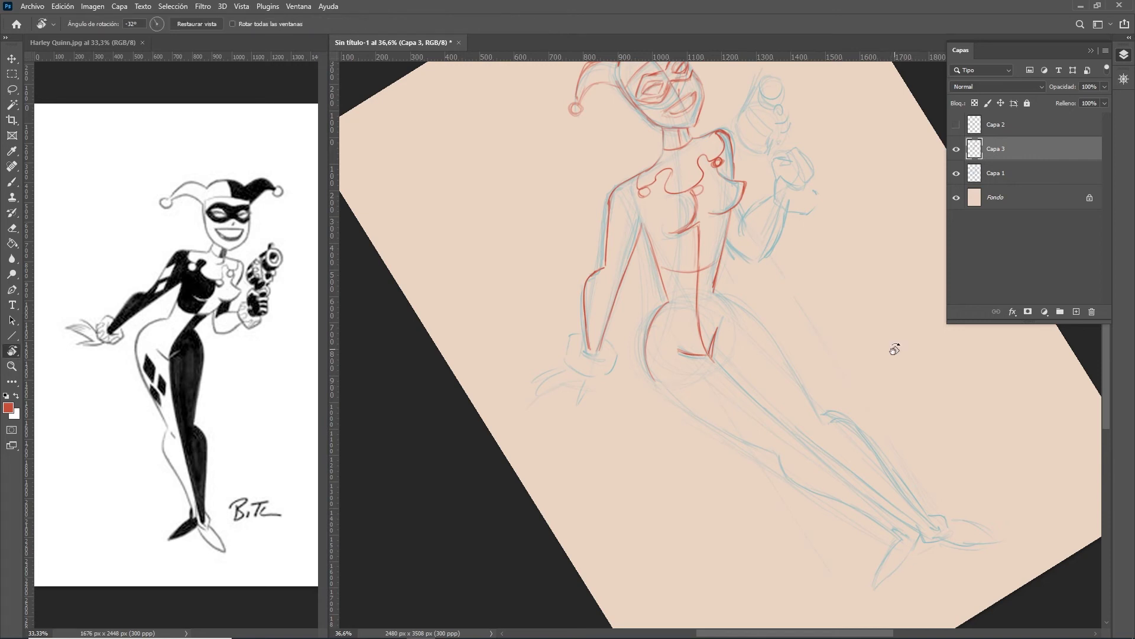
{"action": "mouse_move", "coordinate": [897, 346]}
{"action": "left_mouse_down"}
{"action": "mouse_move", "coordinate": [844, 450]}
{"action": "mouse_move", "coordinate": [763, 313]}
{"action": "mouse_move", "coordinate": [767, 341]}
{"action": "left_mouse_up"}
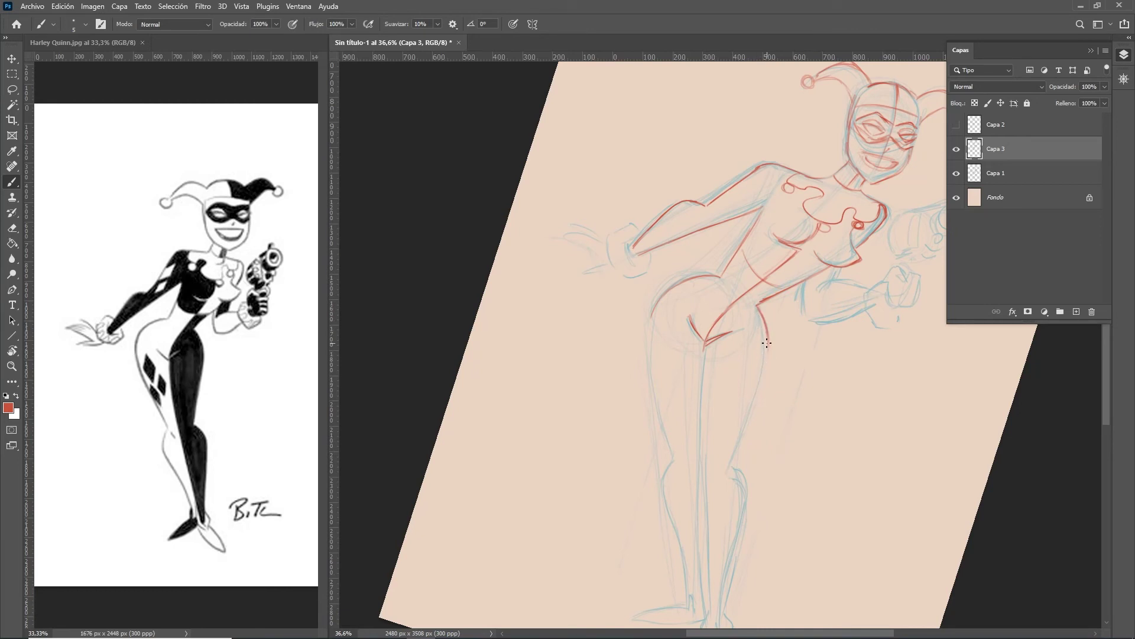
{"action": "left_click_drag", "start_coordinate": [766, 342], "coordinate": [731, 464]}
{"action": "left_click_drag", "start_coordinate": [793, 537], "coordinate": [773, 425]}
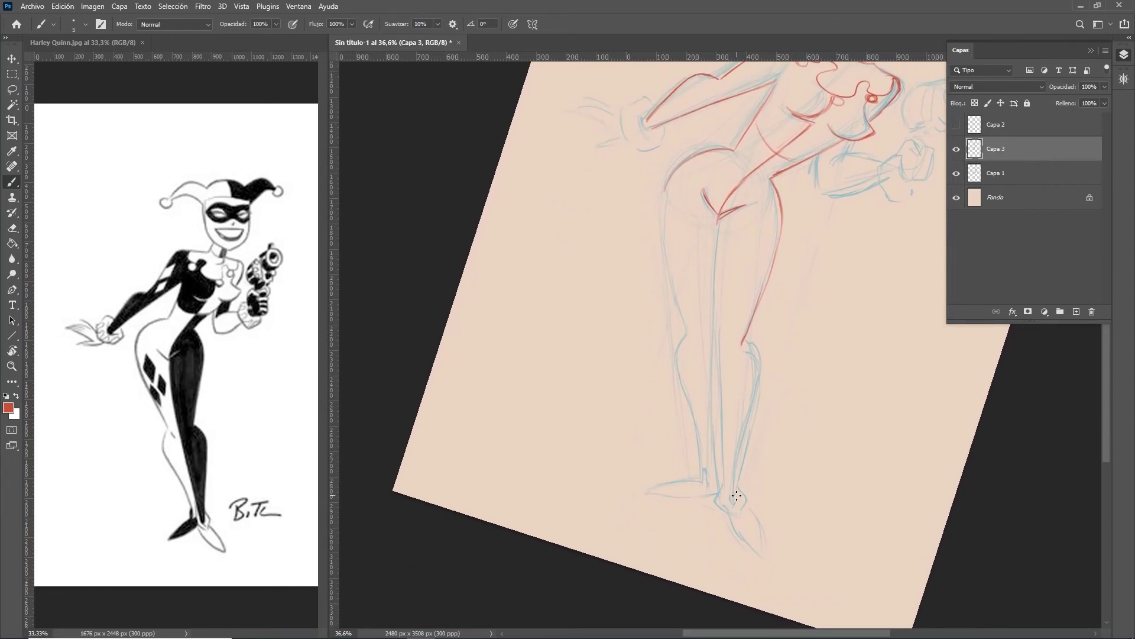
{"action": "left_click_drag", "start_coordinate": [734, 502], "coordinate": [747, 447]}
Step: Tilt the canvas and trace the lower leg outline in red up to the existing line
{"action": "key", "text": "r"}
{"action": "mouse_move", "coordinate": [799, 475]}
{"action": "left_mouse_down"}
{"action": "mouse_move", "coordinate": [885, 456]}
{"action": "mouse_move", "coordinate": [808, 218]}
{"action": "mouse_move", "coordinate": [731, 255]}
{"action": "left_mouse_up"}
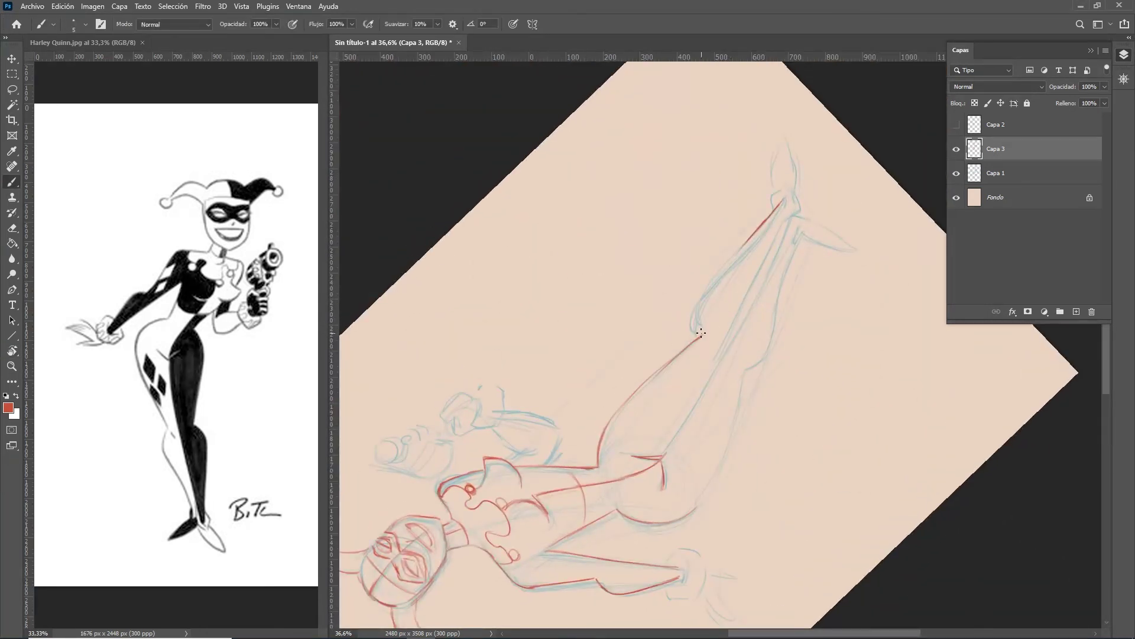
{"action": "left_click_drag", "start_coordinate": [696, 326], "coordinate": [729, 258]}
{"action": "mouse_move", "coordinate": [662, 455]}
{"action": "left_mouse_down"}
{"action": "mouse_move", "coordinate": [703, 396]}
{"action": "mouse_move", "coordinate": [785, 204]}
{"action": "left_mouse_up"}
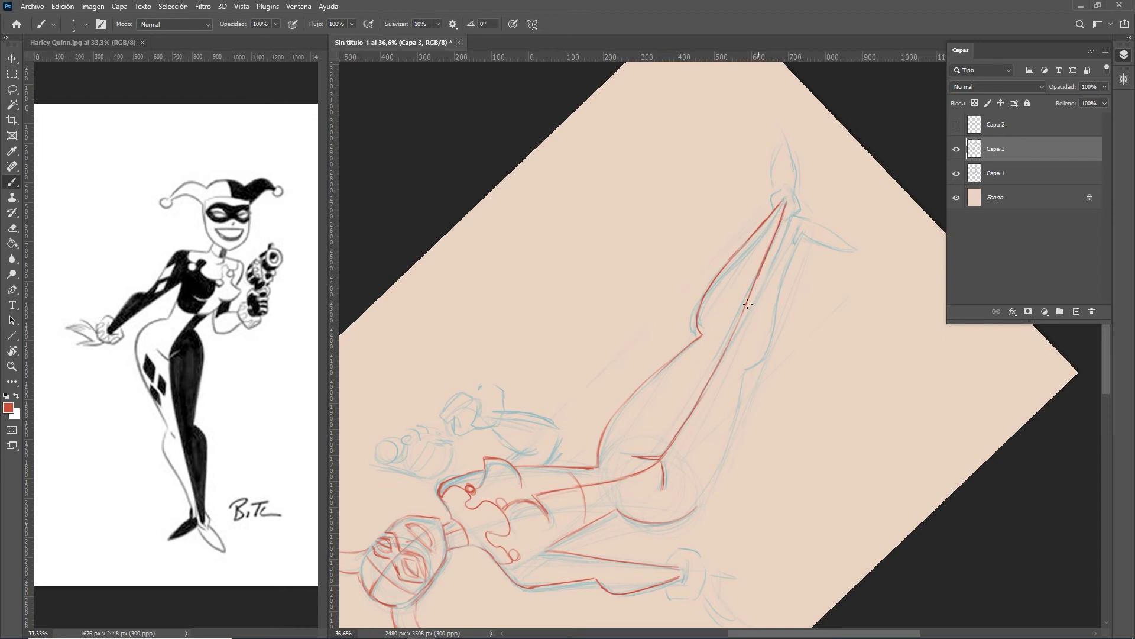
{"action": "left_click_drag", "start_coordinate": [735, 329], "coordinate": [711, 380]}
Step: Re-angle the view and outline the ankle and pointed foot in red
{"action": "key", "text": "r"}
{"action": "mouse_move", "coordinate": [910, 397]}
{"action": "left_mouse_down"}
{"action": "mouse_move", "coordinate": [886, 468]}
{"action": "mouse_move", "coordinate": [623, 562]}
{"action": "mouse_move", "coordinate": [701, 559]}
{"action": "mouse_move", "coordinate": [514, 545]}
{"action": "left_mouse_up"}
{"action": "key", "text": "b"}
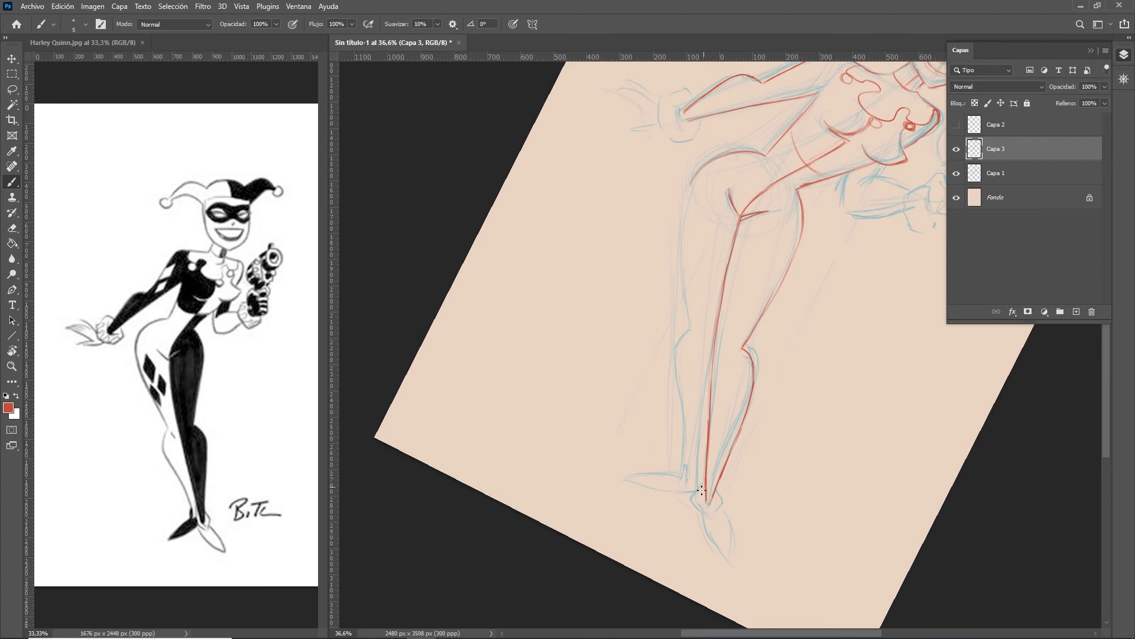
{"action": "mouse_move", "coordinate": [707, 467]}
{"action": "left_mouse_down"}
{"action": "mouse_move", "coordinate": [697, 497]}
{"action": "mouse_move", "coordinate": [709, 517]}
{"action": "mouse_move", "coordinate": [719, 500]}
{"action": "left_mouse_up"}
{"action": "left_click_drag", "start_coordinate": [705, 516], "coordinate": [735, 559]}
Step: Draw short red calf strokes on the lower leg, then undo them
{"action": "left_click_drag", "start_coordinate": [701, 457], "coordinate": [697, 475]}
{"action": "mouse_move", "coordinate": [698, 447]}
{"action": "left_mouse_down"}
{"action": "mouse_move", "coordinate": [679, 350]}
{"action": "mouse_move", "coordinate": [698, 329]}
{"action": "left_mouse_up"}
{"action": "key", "text": "ctrl+z"}
{"action": "key", "text": "ctrl+z"}
{"action": "key", "text": "ctrl+z"}
{"action": "key", "text": "ctrl+z"}
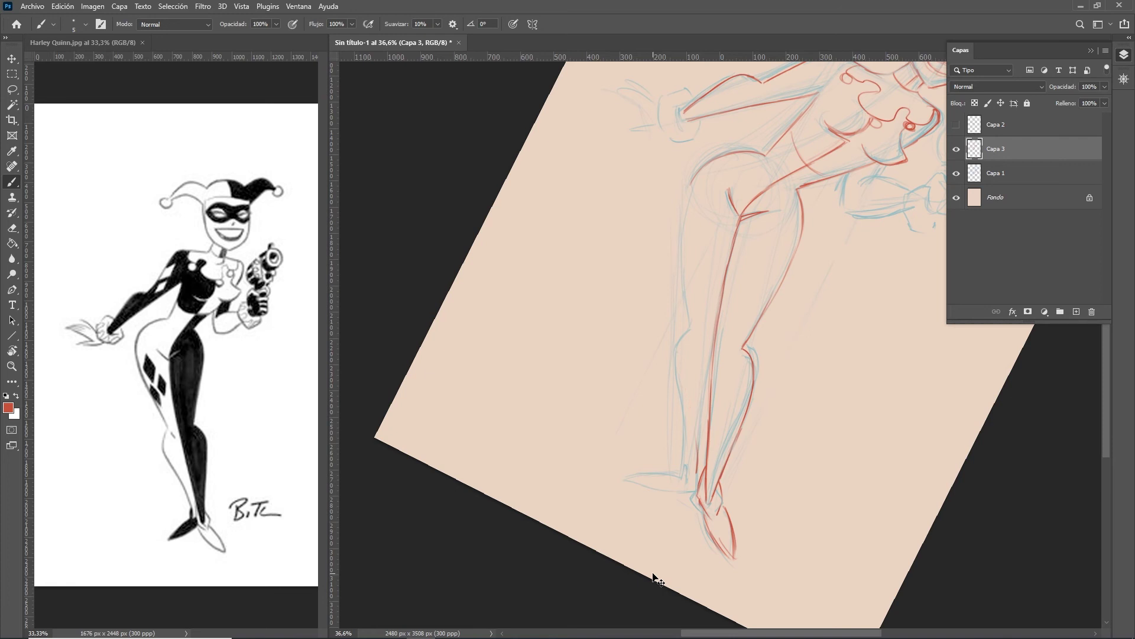
{"action": "key", "text": "ctrl+z"}
Step: Erase the stray blue sketch lines on the lower leg in Capa 1
{"action": "left_click", "coordinate": [1005, 174]}
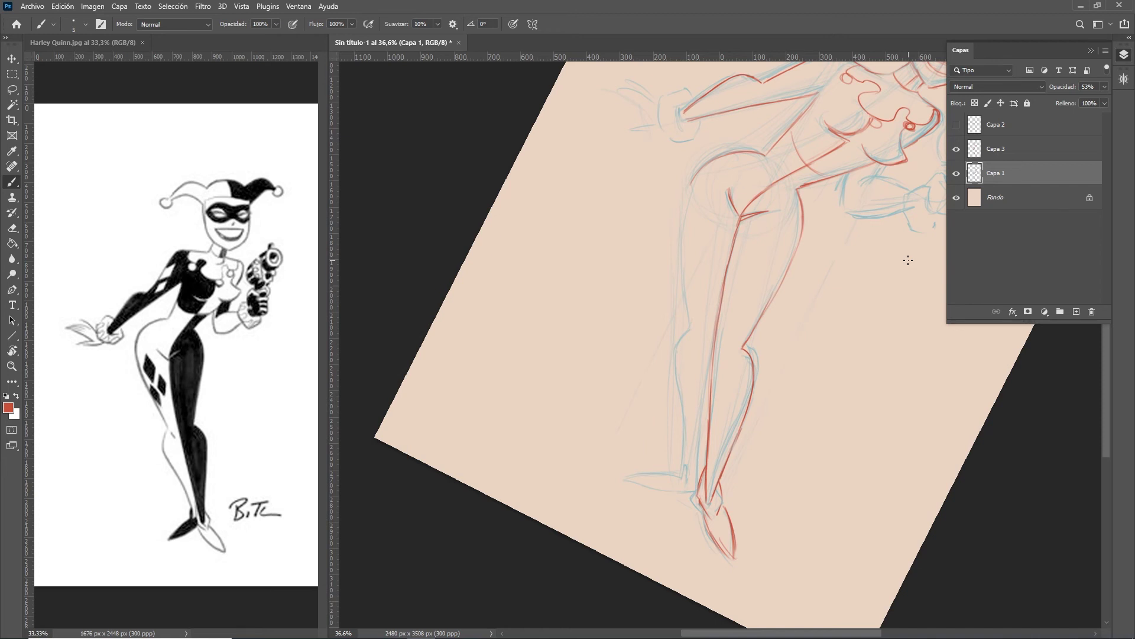
{"action": "key", "text": "e"}
{"action": "mouse_move", "coordinate": [678, 359]}
{"action": "left_mouse_down"}
{"action": "mouse_move", "coordinate": [687, 471]}
{"action": "mouse_move", "coordinate": [684, 408]}
{"action": "left_mouse_up"}
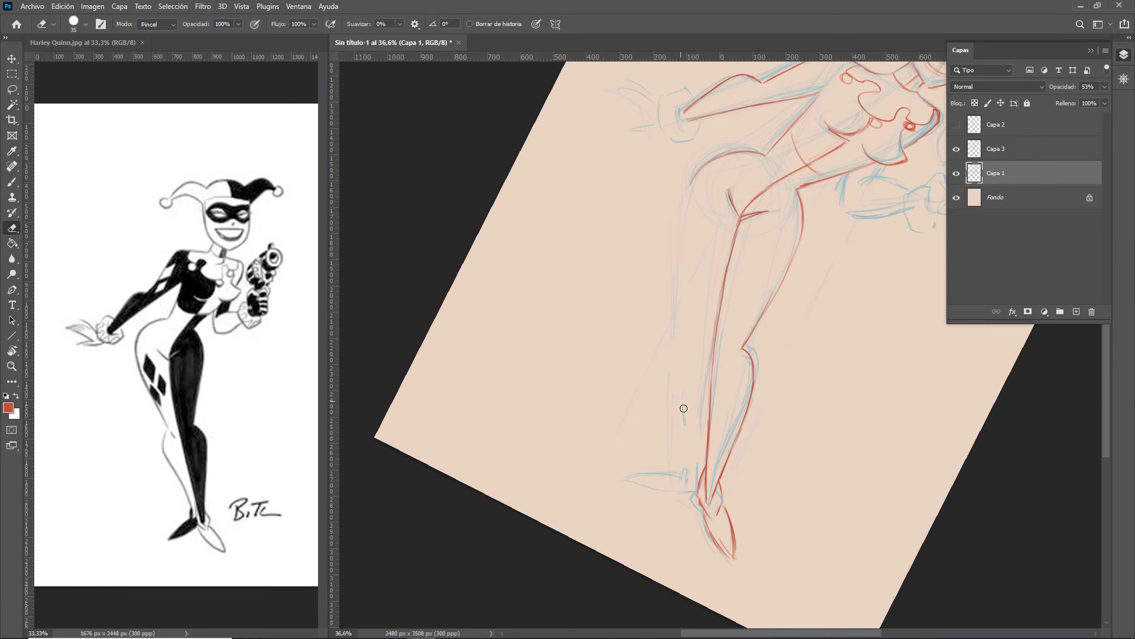
Step: Set the foreground drawing colour to blue #5e86bc
{"action": "key", "text": "x"}
{"action": "left_click", "coordinate": [11, 409]}
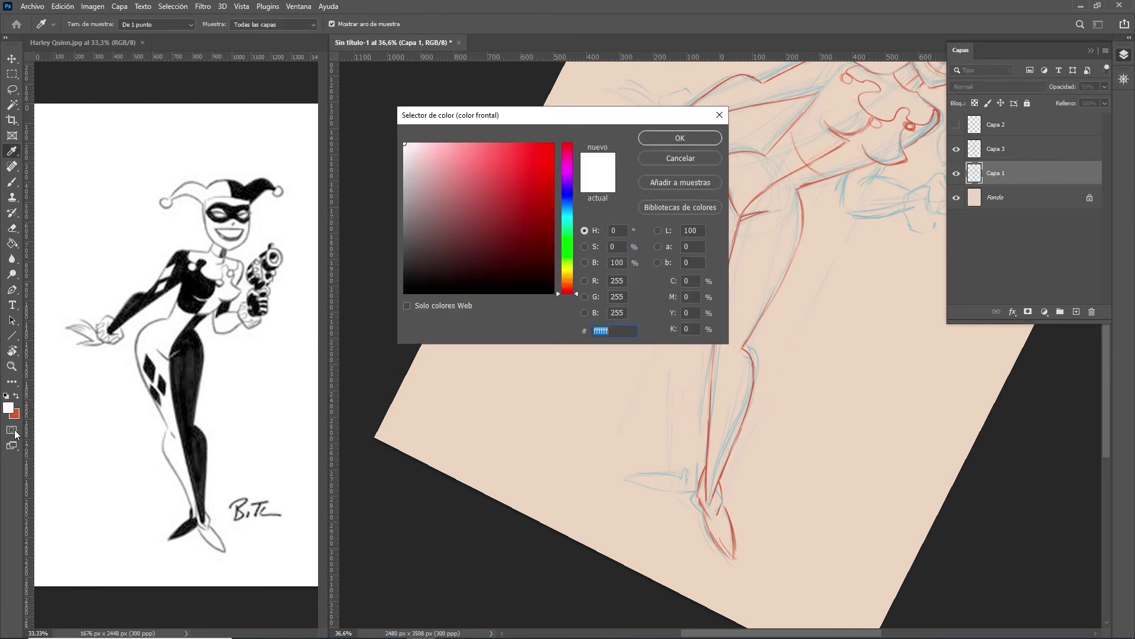
{"action": "left_click", "coordinate": [567, 203]}
{"action": "left_click", "coordinate": [478, 182]}
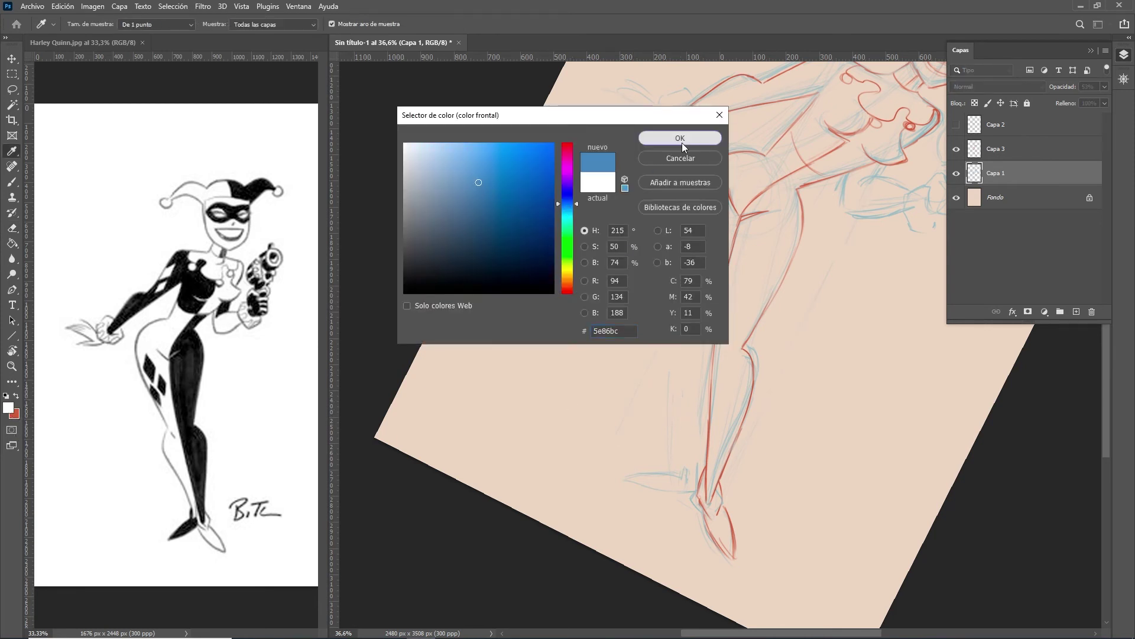
{"action": "left_click", "coordinate": [680, 139]}
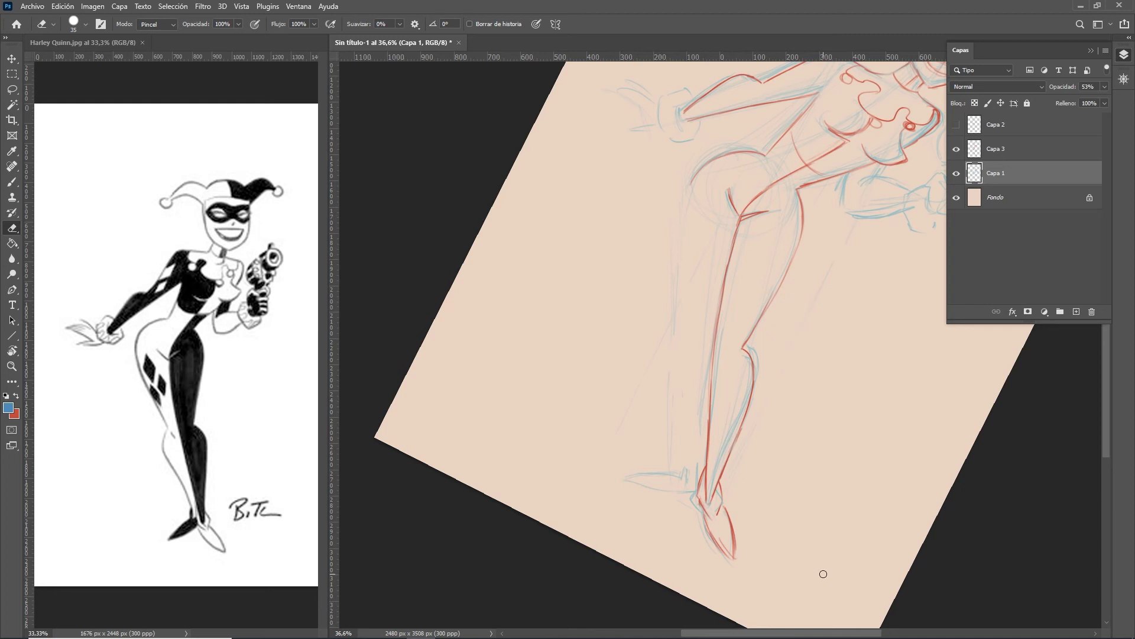
Step: Rotate the legs upright and sketch a blue line across the knee
{"action": "left_click_drag", "start_coordinate": [824, 545], "coordinate": [824, 156]}
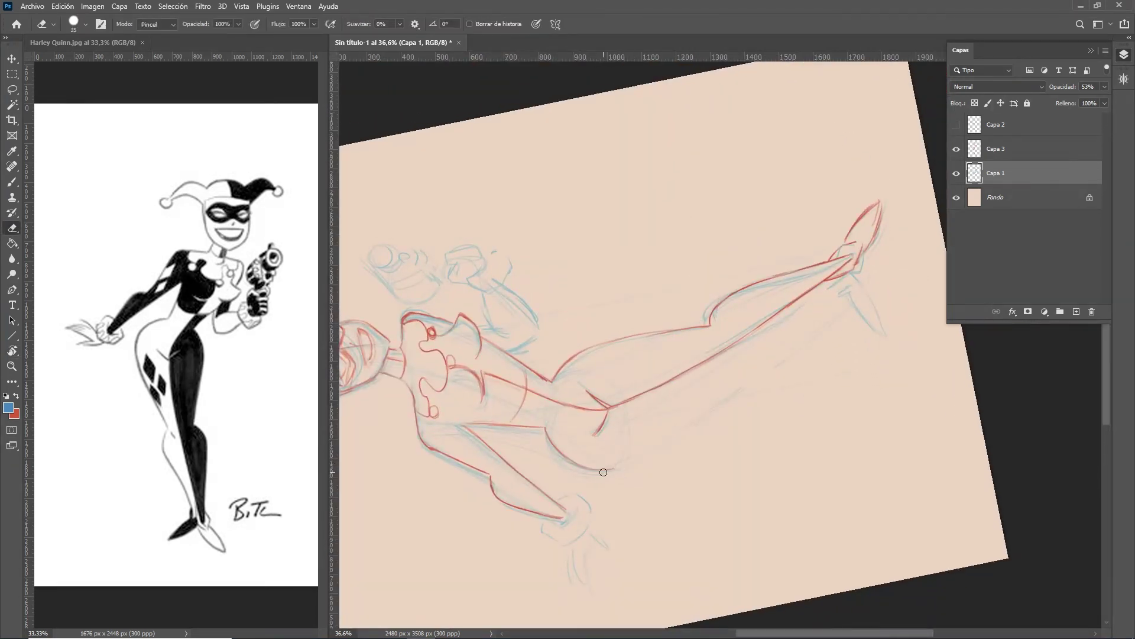
{"action": "key", "text": "b"}
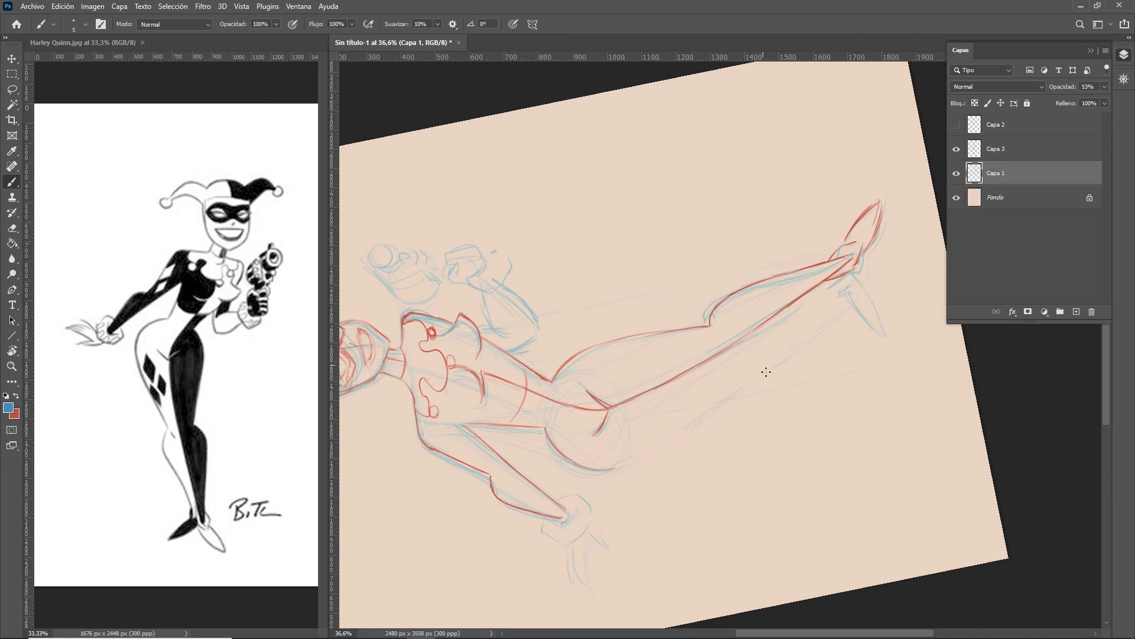
{"action": "key", "text": "r"}
{"action": "left_click_drag", "start_coordinate": [842, 436], "coordinate": [374, 470]}
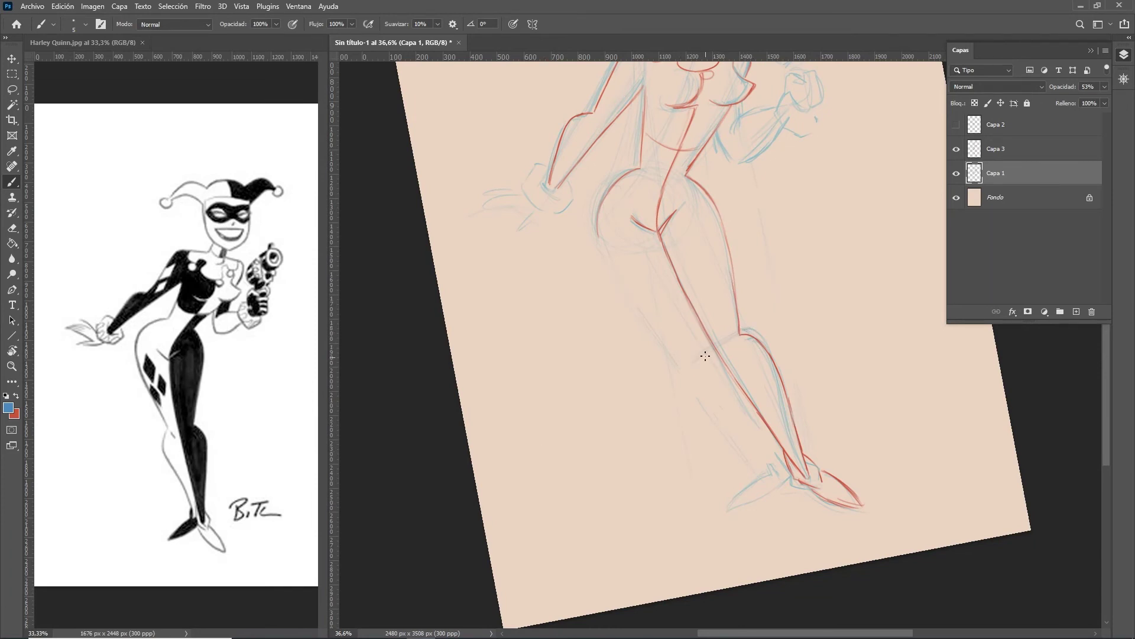
{"action": "left_click_drag", "start_coordinate": [736, 338], "coordinate": [740, 335]}
Step: Rotate the view to about 35° and sketch the heel and foot edges in blue
{"action": "key", "text": "r"}
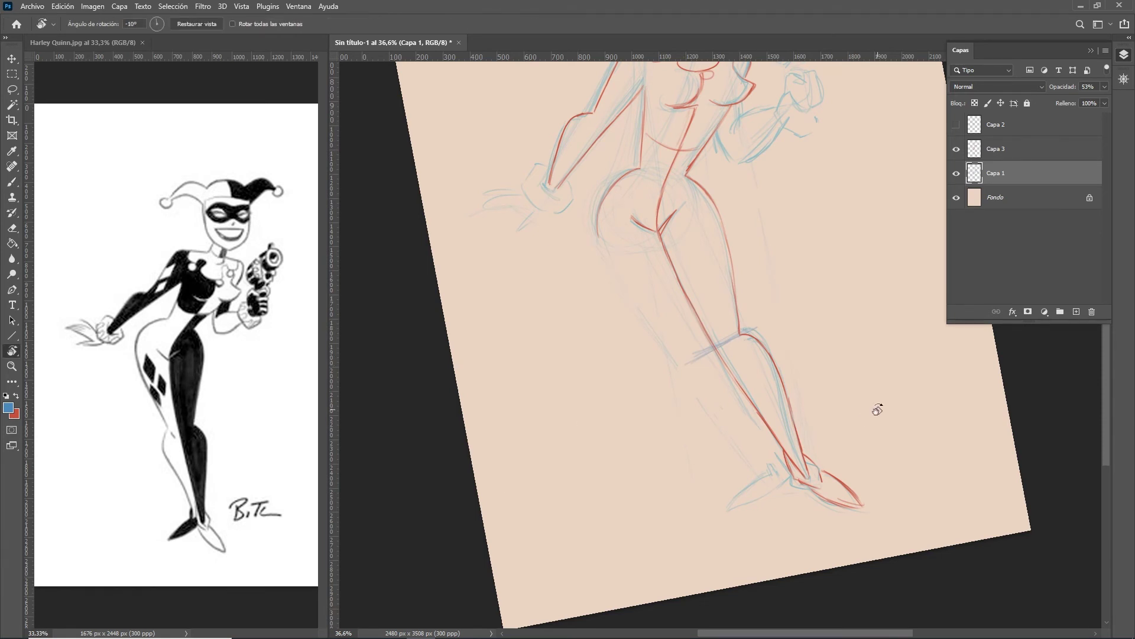
{"action": "left_click_drag", "start_coordinate": [874, 405], "coordinate": [735, 526]}
{"action": "key", "text": "b"}
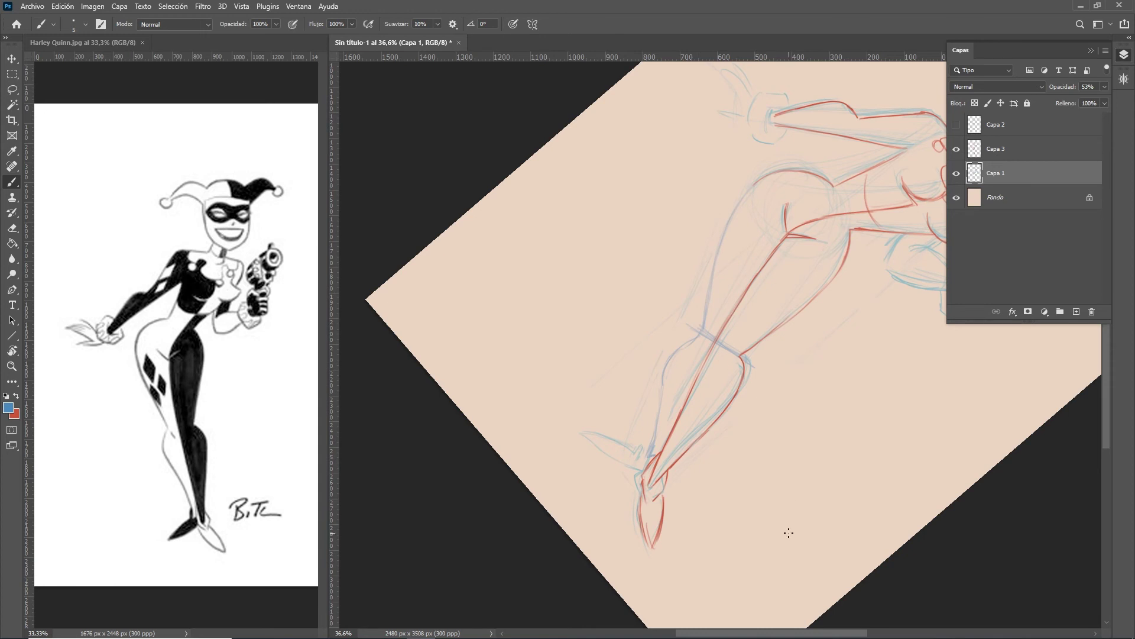
{"action": "key", "text": "r"}
{"action": "mouse_move", "coordinate": [804, 520]}
{"action": "left_mouse_down"}
{"action": "mouse_move", "coordinate": [864, 500]}
{"action": "mouse_move", "coordinate": [943, 388]}
{"action": "left_mouse_up"}
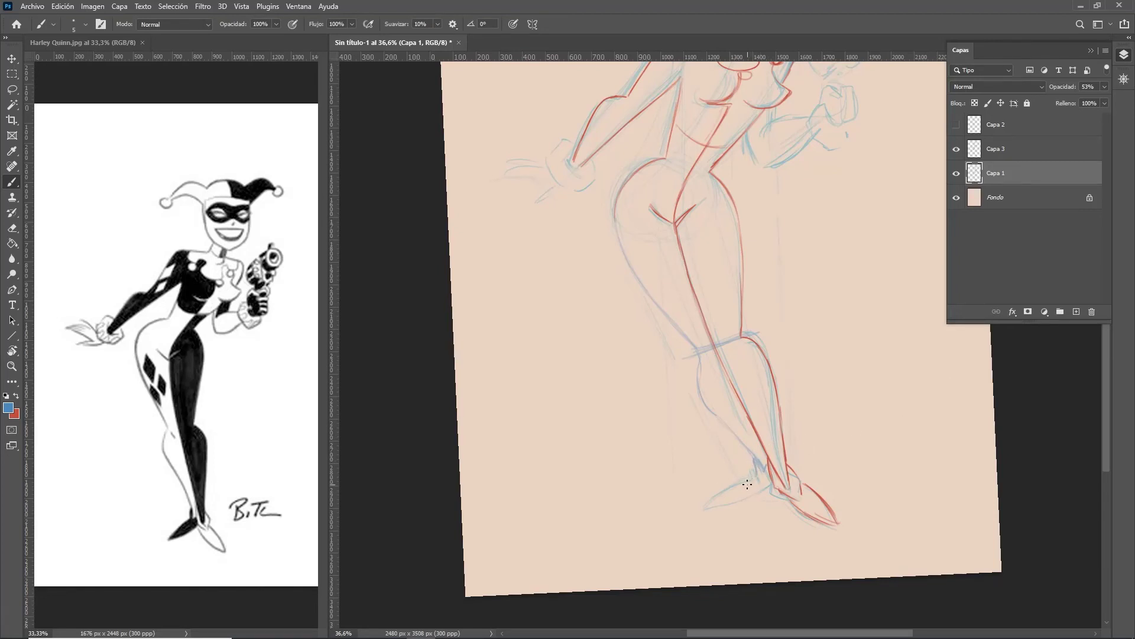
{"action": "mouse_move", "coordinate": [760, 472]}
{"action": "left_mouse_down"}
{"action": "mouse_move", "coordinate": [722, 491]}
{"action": "mouse_move", "coordinate": [738, 500]}
{"action": "left_mouse_up"}
Step: On Capa 3 in red, redraw the lower leg and thigh outline and the back shoe tip
{"action": "left_click", "coordinate": [1023, 152]}
{"action": "key", "text": "x"}
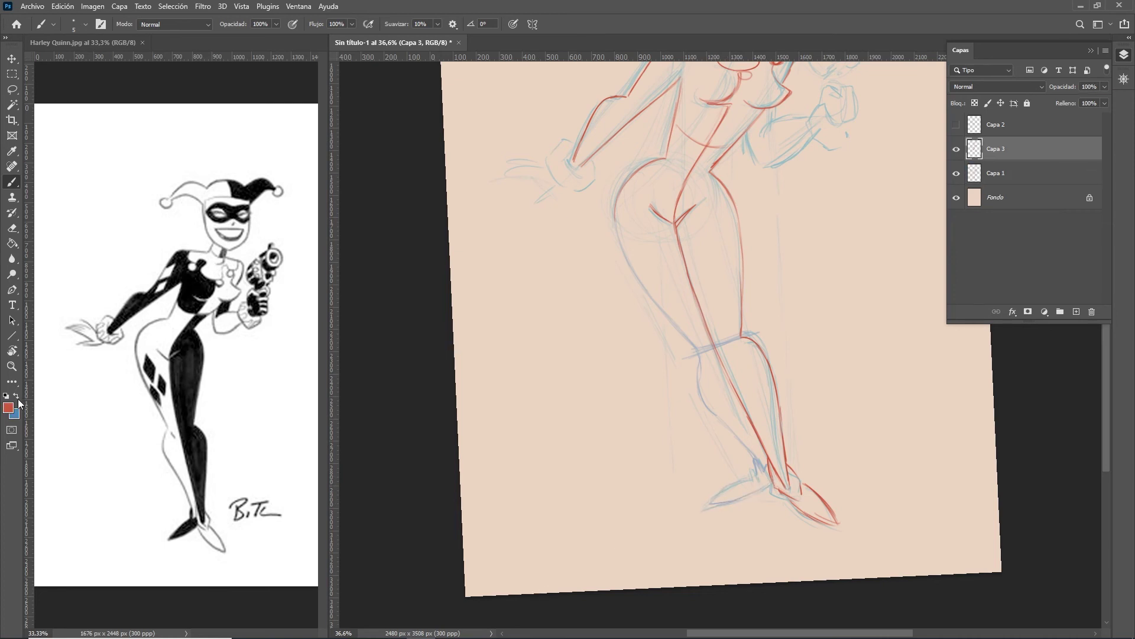
{"action": "key", "text": "r"}
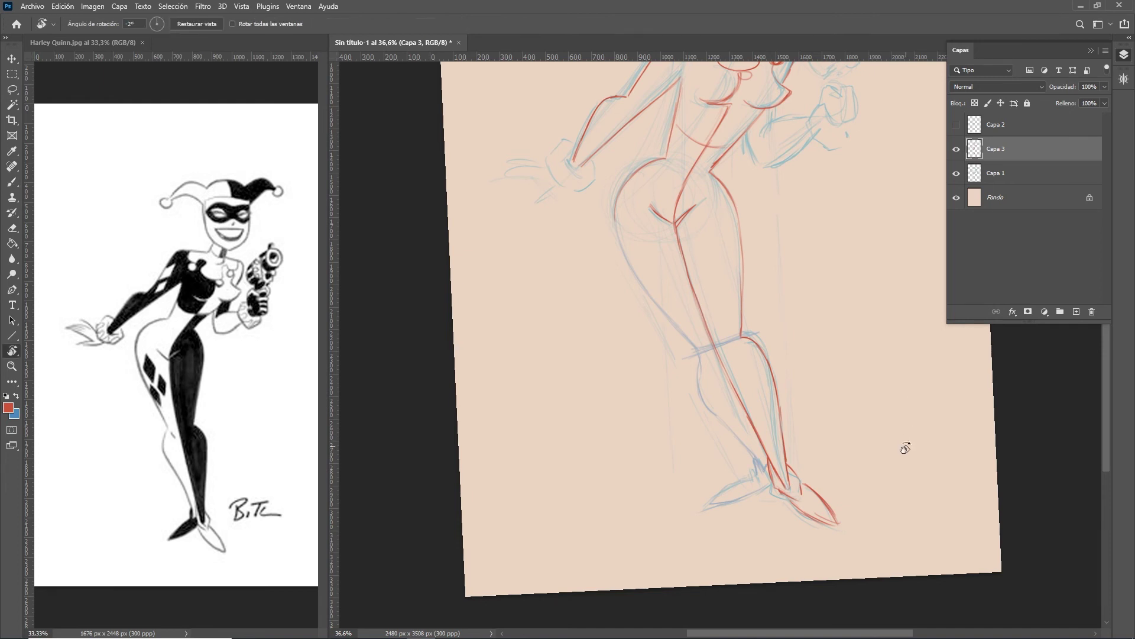
{"action": "left_click_drag", "start_coordinate": [901, 455], "coordinate": [738, 578]}
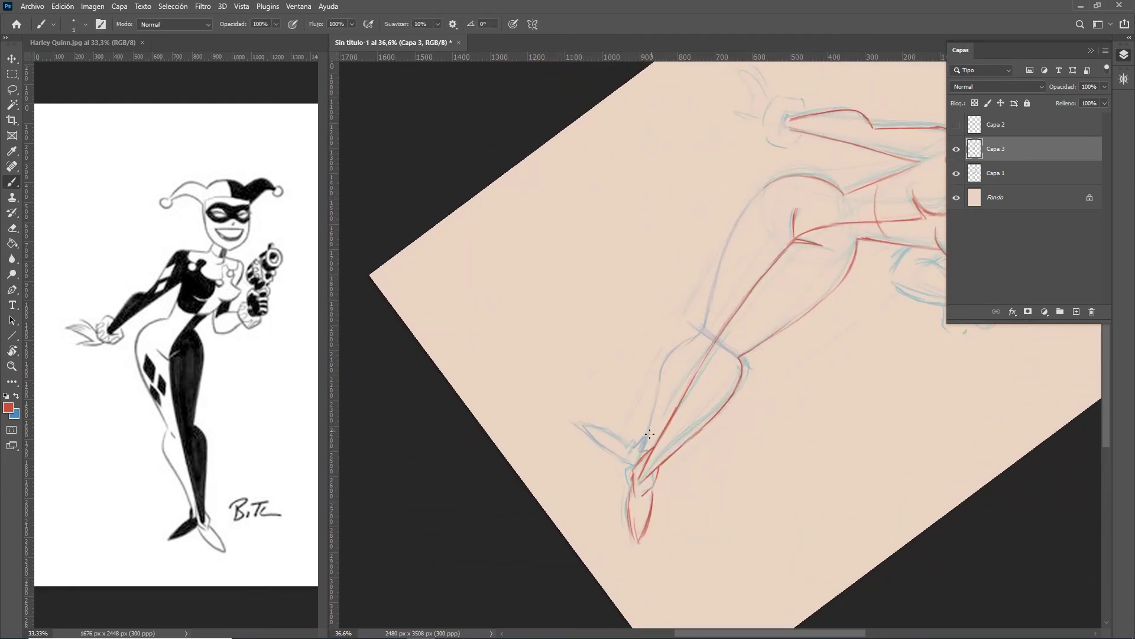
{"action": "mouse_move", "coordinate": [644, 450]}
{"action": "left_mouse_down"}
{"action": "mouse_move", "coordinate": [656, 389]}
{"action": "mouse_move", "coordinate": [707, 324]}
{"action": "left_mouse_up"}
{"action": "left_click_drag", "start_coordinate": [706, 320], "coordinate": [756, 193]}
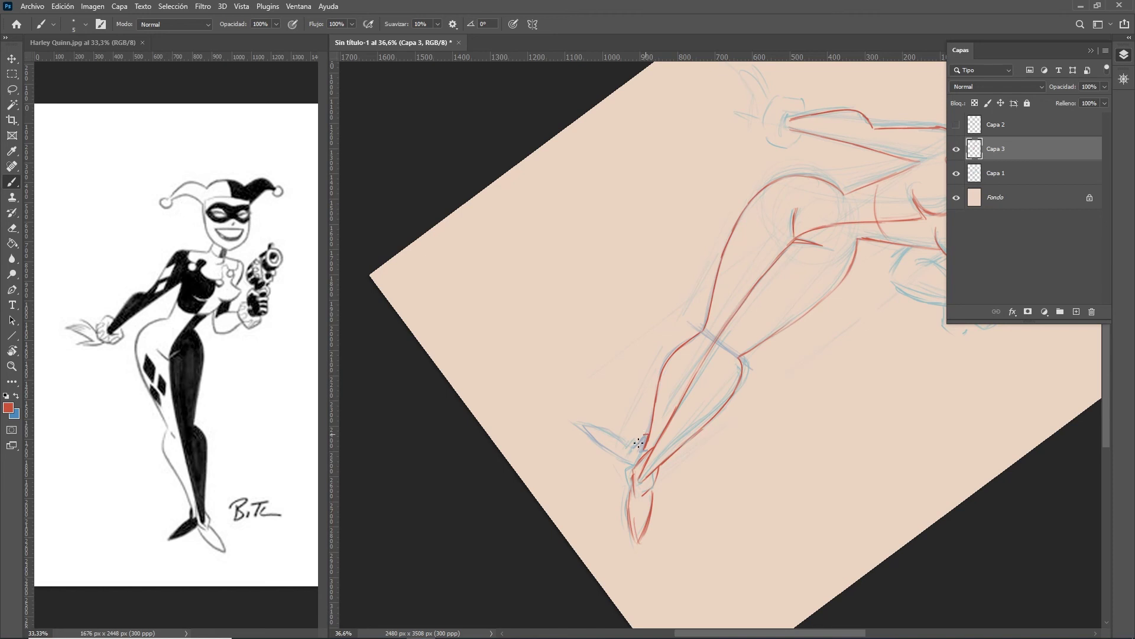
{"action": "key", "text": "r"}
{"action": "mouse_move", "coordinate": [818, 548]}
{"action": "left_mouse_down"}
{"action": "mouse_move", "coordinate": [933, 444]}
{"action": "mouse_move", "coordinate": [928, 349]}
{"action": "left_mouse_up"}
{"action": "mouse_move", "coordinate": [793, 455]}
{"action": "left_mouse_down"}
{"action": "mouse_move", "coordinate": [760, 500]}
{"action": "mouse_move", "coordinate": [810, 461]}
{"action": "left_mouse_up"}
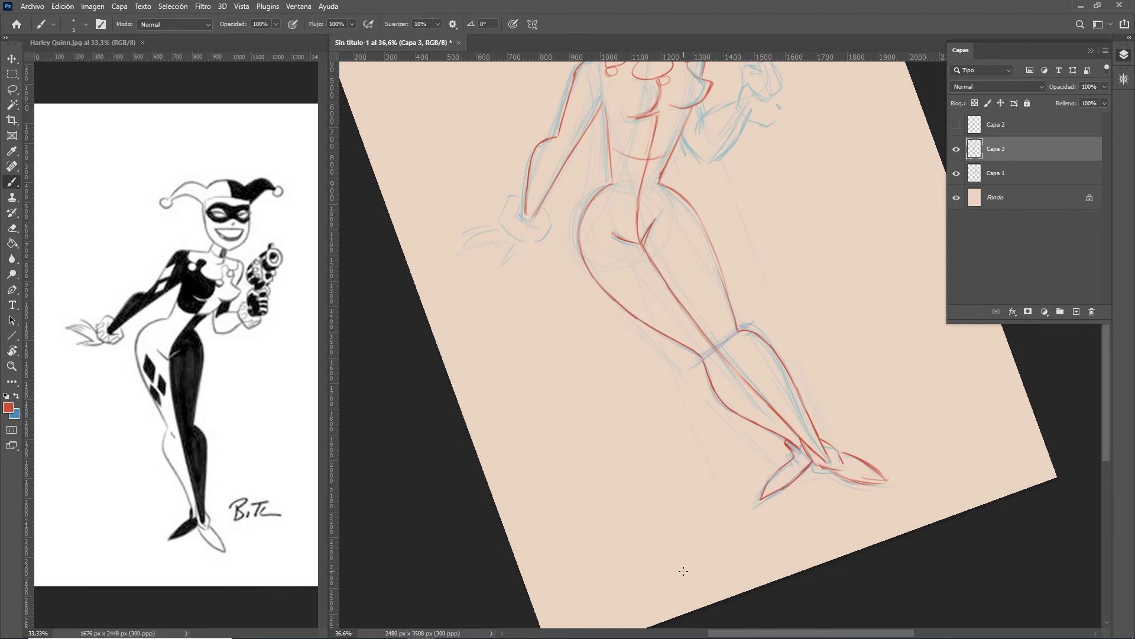
Step: Sketch two red harlequin diamonds on the thigh
{"action": "key", "text": "r"}
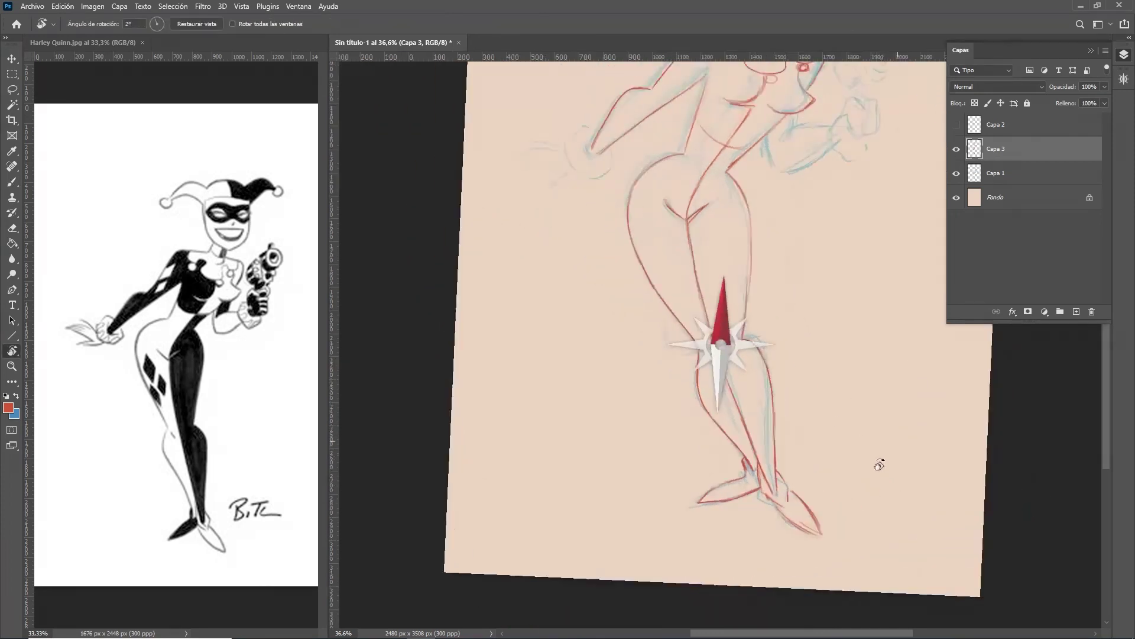
{"action": "left_click_drag", "start_coordinate": [918, 385], "coordinate": [824, 494]}
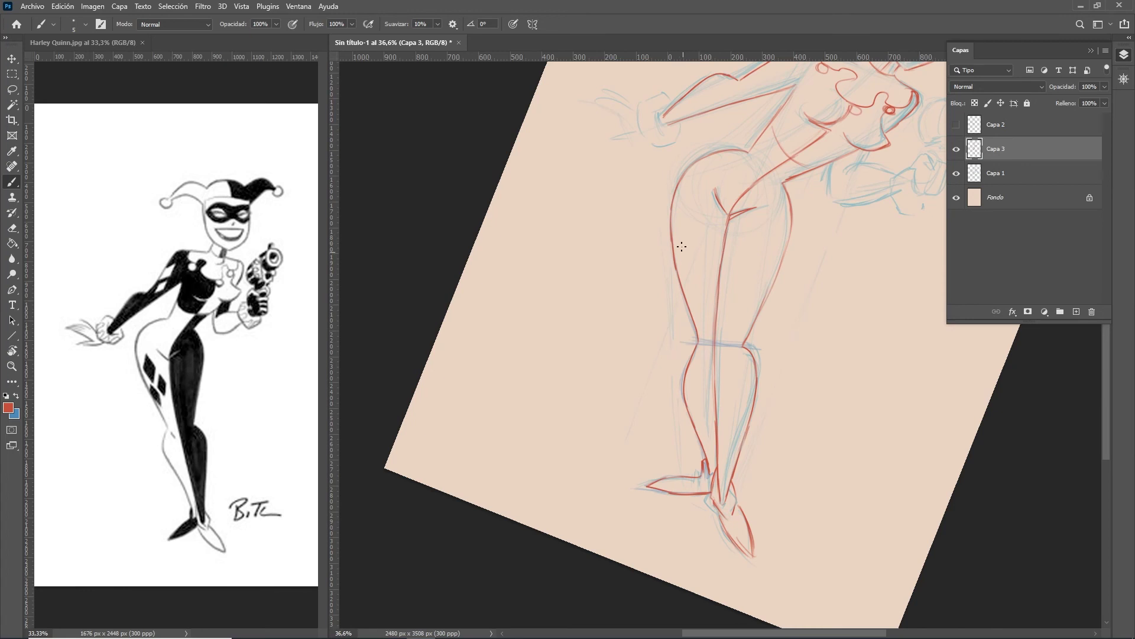
{"action": "left_click_drag", "start_coordinate": [679, 240], "coordinate": [687, 267]}
{"action": "left_click_drag", "start_coordinate": [690, 211], "coordinate": [690, 265]}
{"action": "left_click_drag", "start_coordinate": [701, 260], "coordinate": [706, 280]}
{"action": "mouse_move", "coordinate": [685, 269]}
{"action": "left_mouse_down"}
{"action": "mouse_move", "coordinate": [695, 309]}
{"action": "mouse_move", "coordinate": [698, 296]}
{"action": "left_mouse_up"}
Step: Fix the lower diamond's right edge and hatch the upper thigh diamond in red
{"action": "key", "text": "e"}
{"action": "left_click_drag", "start_coordinate": [698, 285], "coordinate": [701, 292]}
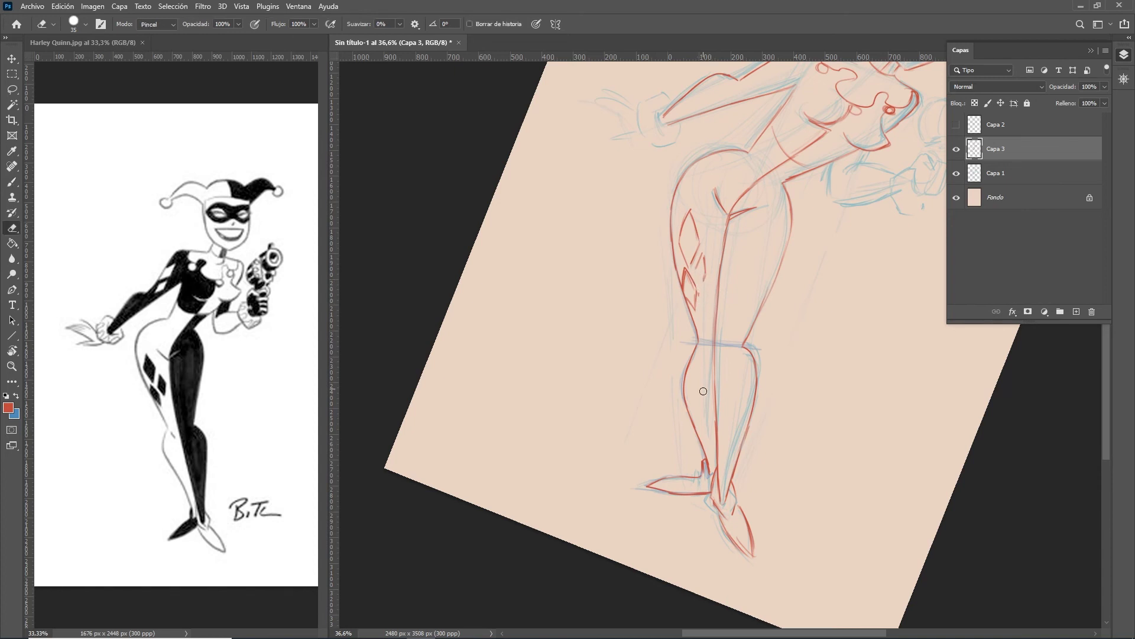
{"action": "key", "text": "b"}
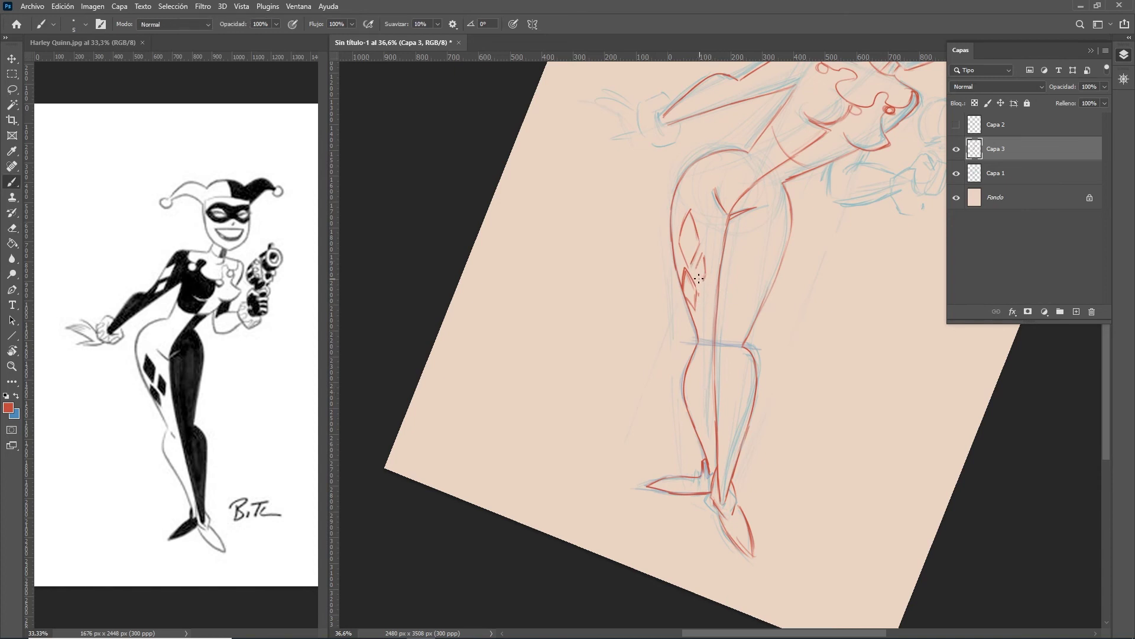
{"action": "left_click_drag", "start_coordinate": [698, 291], "coordinate": [702, 276]}
{"action": "mouse_move", "coordinate": [687, 239]}
{"action": "left_mouse_down"}
{"action": "mouse_move", "coordinate": [693, 296]}
{"action": "mouse_move", "coordinate": [702, 263]}
{"action": "mouse_move", "coordinate": [699, 284]}
{"action": "left_mouse_up"}
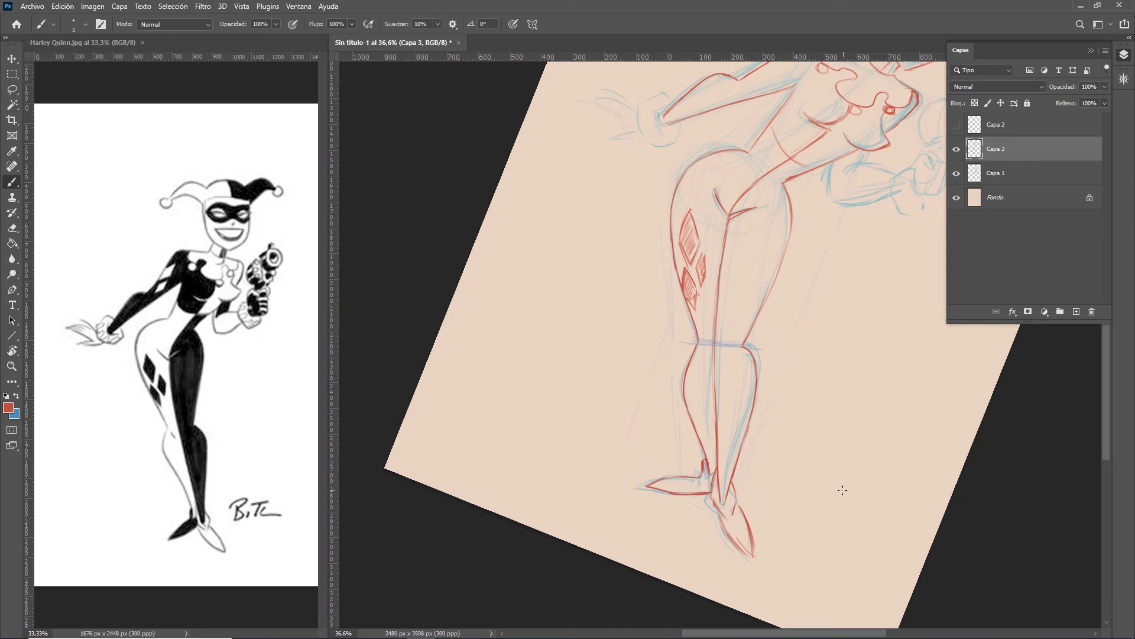
Step: Rotate the view to tilt the legs and pan up to the head
{"action": "key", "text": "r"}
{"action": "key", "text": "alt+a"}
{"action": "key", "text": "Escape"}
{"action": "mouse_move", "coordinate": [838, 470]}
{"action": "left_mouse_down"}
{"action": "mouse_move", "coordinate": [892, 435]}
{"action": "mouse_move", "coordinate": [913, 360]}
{"action": "left_mouse_up"}
{"action": "key", "text": "b"}
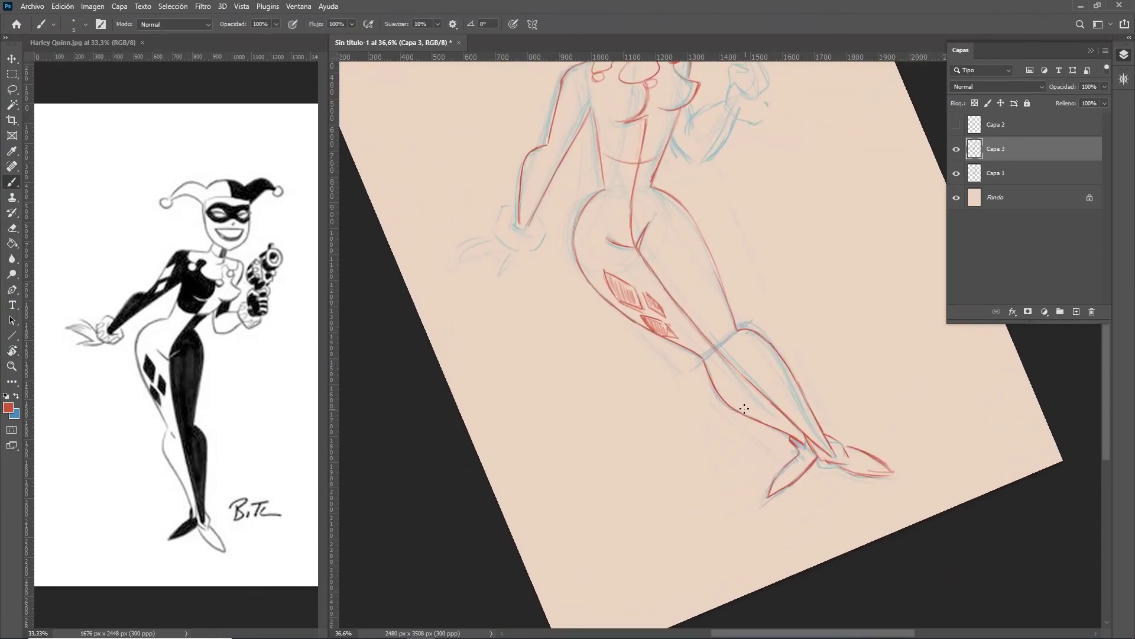
{"action": "left_click_drag", "start_coordinate": [728, 353], "coordinate": [782, 529]}
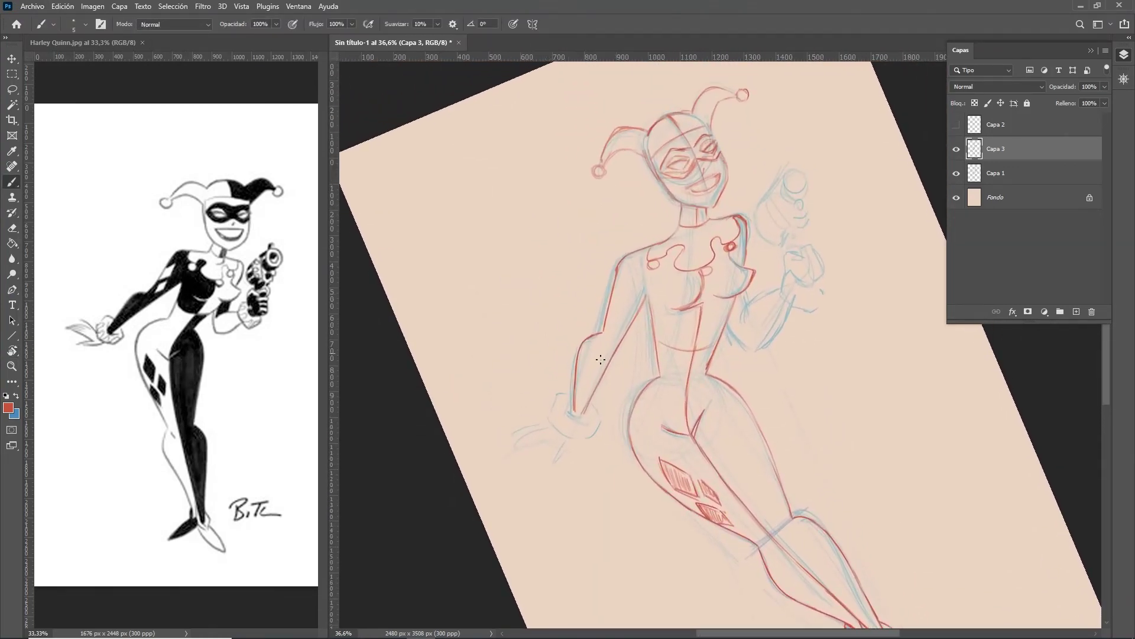
Step: Redraw the left upper-arm outline in red with a few hatch strokes
{"action": "left_click_drag", "start_coordinate": [615, 291], "coordinate": [608, 300]}
{"action": "left_click_drag", "start_coordinate": [609, 304], "coordinate": [624, 280]}
{"action": "left_click_drag", "start_coordinate": [622, 299], "coordinate": [615, 311]}
{"action": "left_click_drag", "start_coordinate": [621, 305], "coordinate": [607, 330]}
Step: Outline the left wrist and hand, and sketch a feathery plume hanging left of it
{"action": "left_click_drag", "start_coordinate": [566, 397], "coordinate": [582, 417]}
{"action": "mouse_move", "coordinate": [557, 392]}
{"action": "left_mouse_down"}
{"action": "mouse_move", "coordinate": [567, 411]}
{"action": "mouse_move", "coordinate": [601, 420]}
{"action": "left_mouse_up"}
{"action": "mouse_move", "coordinate": [559, 404]}
{"action": "left_mouse_down"}
{"action": "mouse_move", "coordinate": [558, 418]}
{"action": "mouse_move", "coordinate": [593, 437]}
{"action": "mouse_move", "coordinate": [603, 418]}
{"action": "mouse_move", "coordinate": [586, 434]}
{"action": "mouse_move", "coordinate": [596, 425]}
{"action": "mouse_move", "coordinate": [567, 419]}
{"action": "left_mouse_up"}
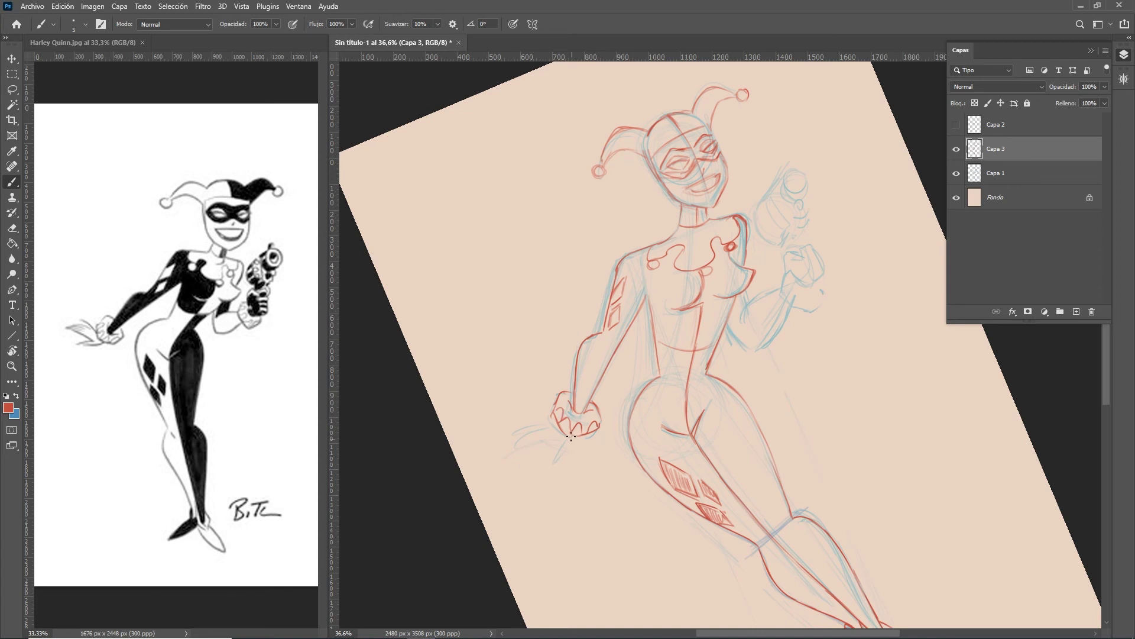
{"action": "mouse_move", "coordinate": [575, 439]}
{"action": "left_mouse_down"}
{"action": "mouse_move", "coordinate": [554, 455]}
{"action": "mouse_move", "coordinate": [578, 438]}
{"action": "left_mouse_up"}
{"action": "mouse_move", "coordinate": [553, 442]}
{"action": "left_mouse_down"}
{"action": "mouse_move", "coordinate": [498, 454]}
{"action": "mouse_move", "coordinate": [513, 439]}
{"action": "left_mouse_up"}
{"action": "mouse_move", "coordinate": [540, 421]}
{"action": "left_mouse_down"}
{"action": "mouse_move", "coordinate": [521, 429]}
{"action": "mouse_move", "coordinate": [531, 427]}
{"action": "mouse_move", "coordinate": [530, 443]}
{"action": "left_mouse_up"}
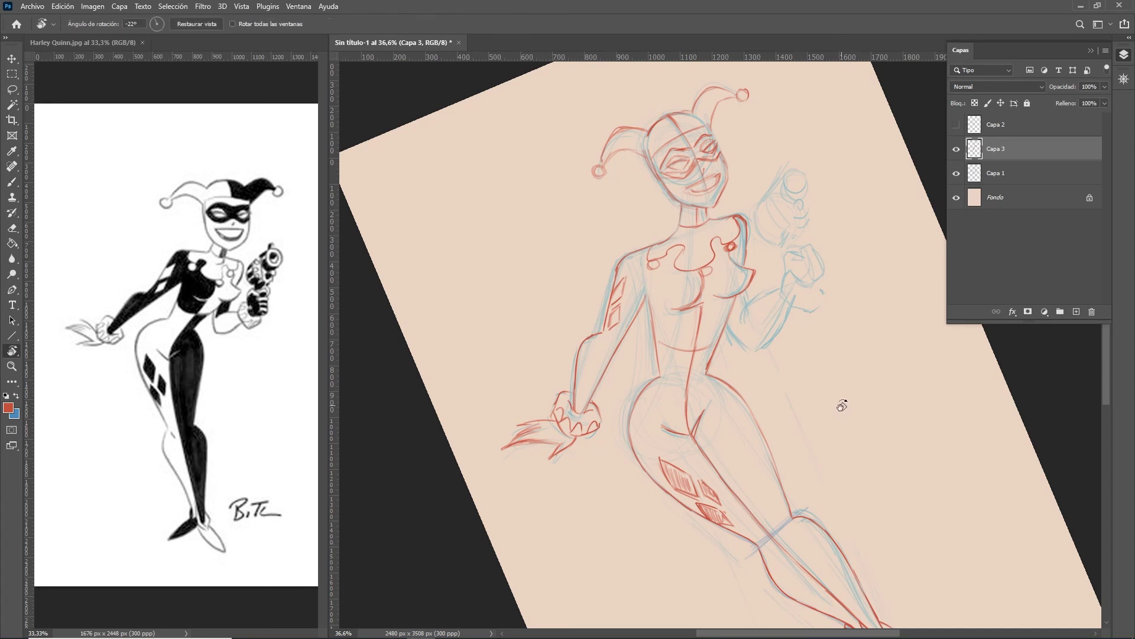
Step: Rotate the view nearly upright and outline the right forearm's top, inner and underside edges
{"action": "left_click_drag", "start_coordinate": [836, 405], "coordinate": [804, 417]}
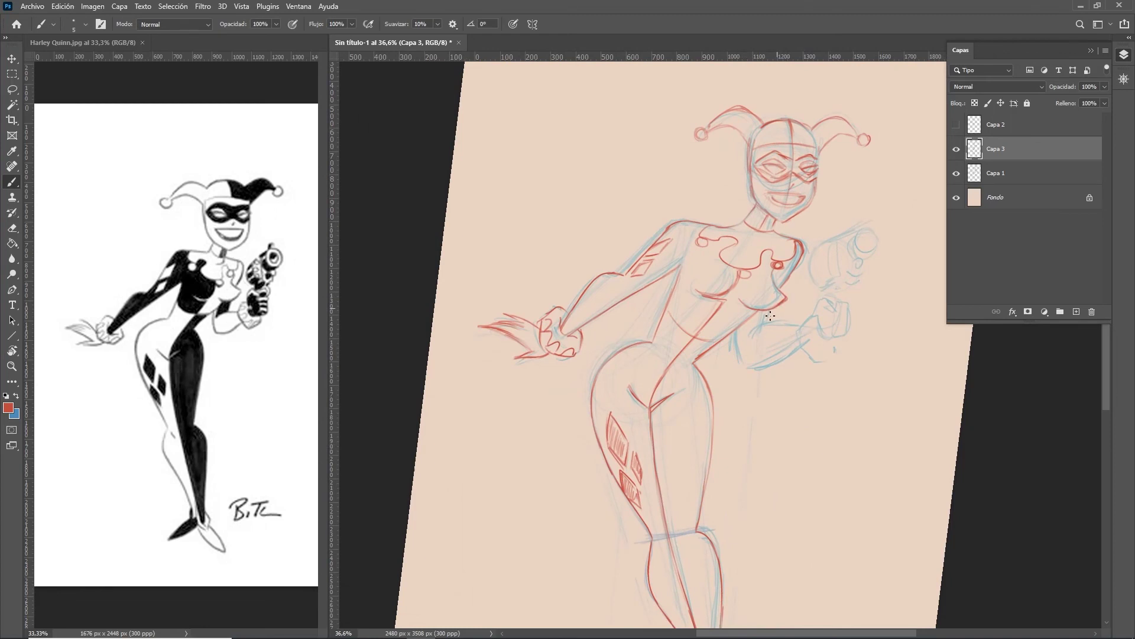
{"action": "left_click_drag", "start_coordinate": [763, 324], "coordinate": [803, 326]}
{"action": "left_click_drag", "start_coordinate": [735, 334], "coordinate": [739, 356]}
{"action": "mouse_move", "coordinate": [739, 357]}
{"action": "left_mouse_down"}
{"action": "mouse_move", "coordinate": [780, 359]}
{"action": "mouse_move", "coordinate": [799, 343]}
{"action": "mouse_move", "coordinate": [754, 316]}
{"action": "mouse_move", "coordinate": [785, 280]}
{"action": "left_mouse_up"}
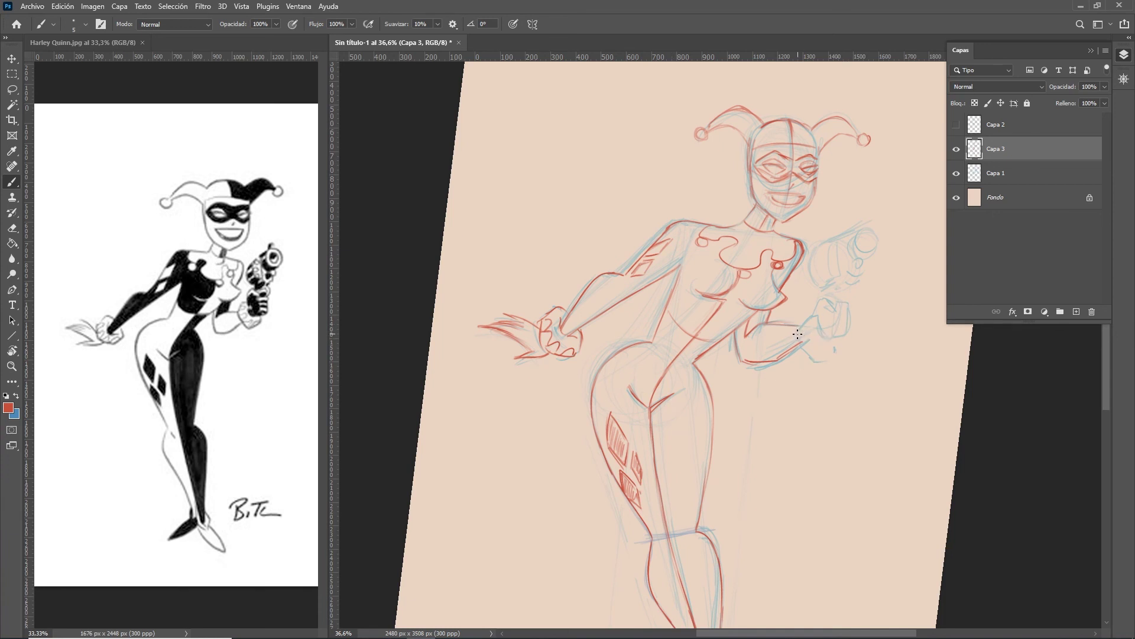
Step: Outline the clenched right fist: thumb, underside, top edges, fingertip and knuckle
{"action": "left_click_drag", "start_coordinate": [797, 329], "coordinate": [815, 308]}
{"action": "left_click_drag", "start_coordinate": [812, 356], "coordinate": [835, 342]}
{"action": "left_click_drag", "start_coordinate": [799, 337], "coordinate": [834, 351]}
{"action": "mouse_move", "coordinate": [818, 325]}
{"action": "left_mouse_down"}
{"action": "mouse_move", "coordinate": [819, 297]}
{"action": "mouse_move", "coordinate": [834, 295]}
{"action": "mouse_move", "coordinate": [837, 312]}
{"action": "left_mouse_up"}
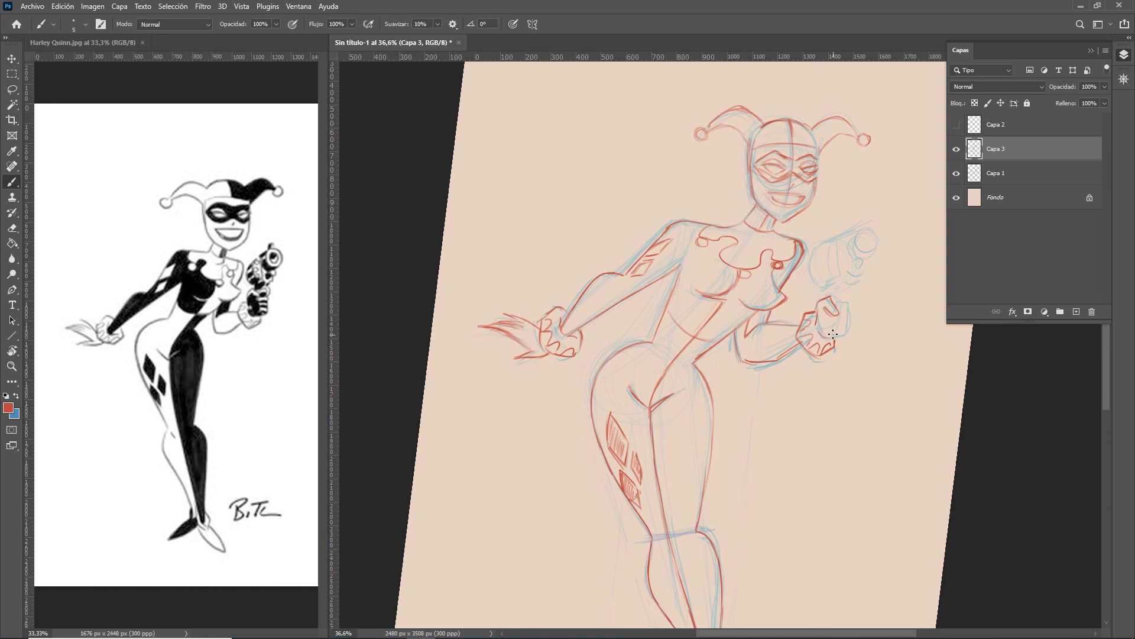
{"action": "left_click_drag", "start_coordinate": [835, 327], "coordinate": [852, 324]}
{"action": "left_click_drag", "start_coordinate": [839, 300], "coordinate": [848, 296]}
{"action": "mouse_move", "coordinate": [846, 288]}
{"action": "left_mouse_down"}
{"action": "mouse_move", "coordinate": [854, 297]}
{"action": "mouse_move", "coordinate": [828, 298]}
{"action": "left_mouse_up"}
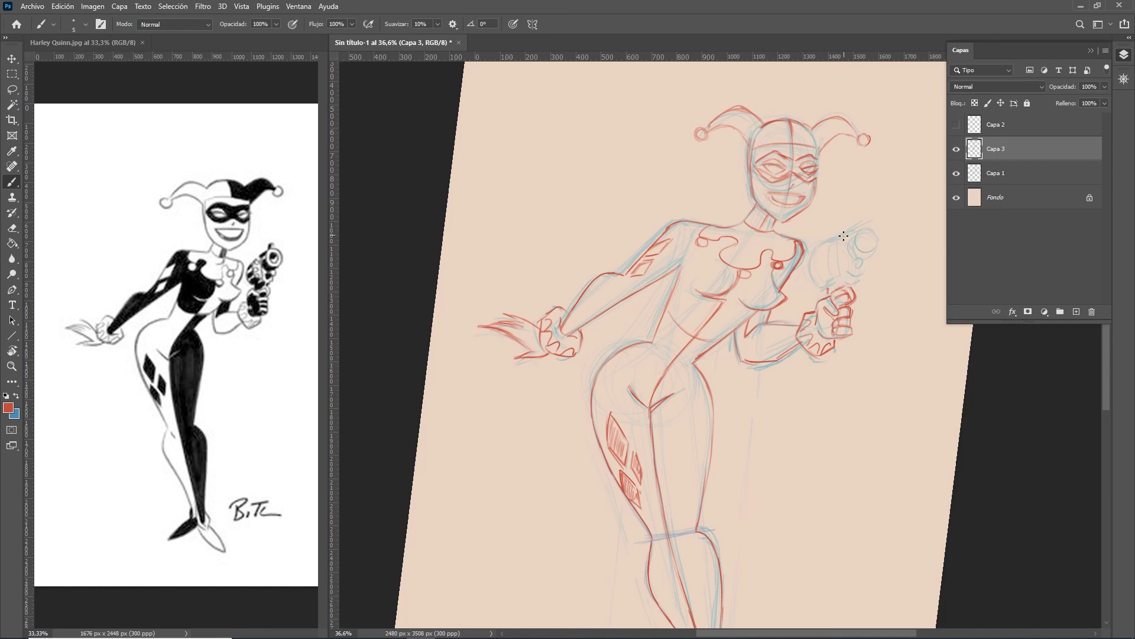
Step: Trace the gun's cylinder, barrel, top edge and round muzzle, touching up the thumb
{"action": "left_click_drag", "start_coordinate": [838, 246], "coordinate": [840, 274]}
{"action": "mouse_move", "coordinate": [834, 238]}
{"action": "left_mouse_down"}
{"action": "mouse_move", "coordinate": [836, 273]}
{"action": "mouse_move", "coordinate": [816, 288]}
{"action": "left_mouse_up"}
{"action": "mouse_move", "coordinate": [823, 255]}
{"action": "left_mouse_down"}
{"action": "mouse_move", "coordinate": [810, 262]}
{"action": "mouse_move", "coordinate": [828, 245]}
{"action": "left_mouse_up"}
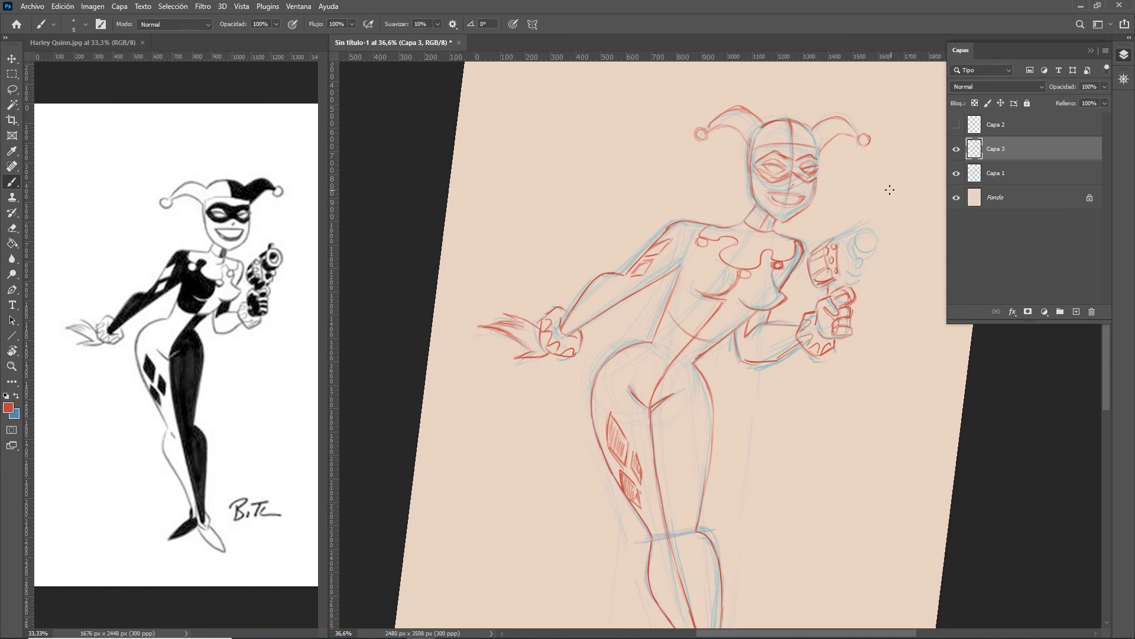
{"action": "left_click_drag", "start_coordinate": [839, 245], "coordinate": [837, 255]}
{"action": "left_click_drag", "start_coordinate": [840, 283], "coordinate": [850, 302]}
{"action": "left_click_drag", "start_coordinate": [853, 267], "coordinate": [864, 259]}
{"action": "mouse_move", "coordinate": [852, 239]}
{"action": "left_mouse_down"}
{"action": "mouse_move", "coordinate": [877, 241]}
{"action": "mouse_move", "coordinate": [856, 247]}
{"action": "mouse_move", "coordinate": [870, 225]}
{"action": "mouse_move", "coordinate": [842, 232]}
{"action": "left_mouse_up"}
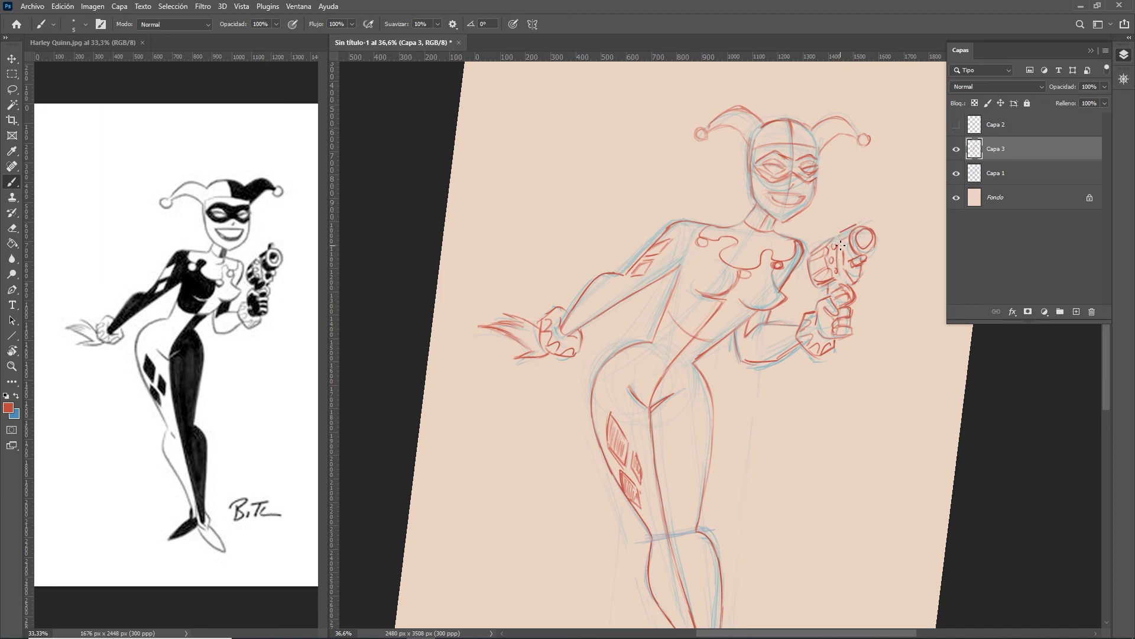
{"action": "mouse_move", "coordinate": [859, 223]}
{"action": "left_mouse_down"}
{"action": "mouse_move", "coordinate": [840, 232]}
{"action": "mouse_move", "coordinate": [859, 216]}
{"action": "left_mouse_up"}
Step: Reset the canvas rotation, zoom out to 25%, and hide the blue sketch layer Capa 1
{"action": "key", "text": "r"}
{"action": "left_click", "coordinate": [197, 24]}
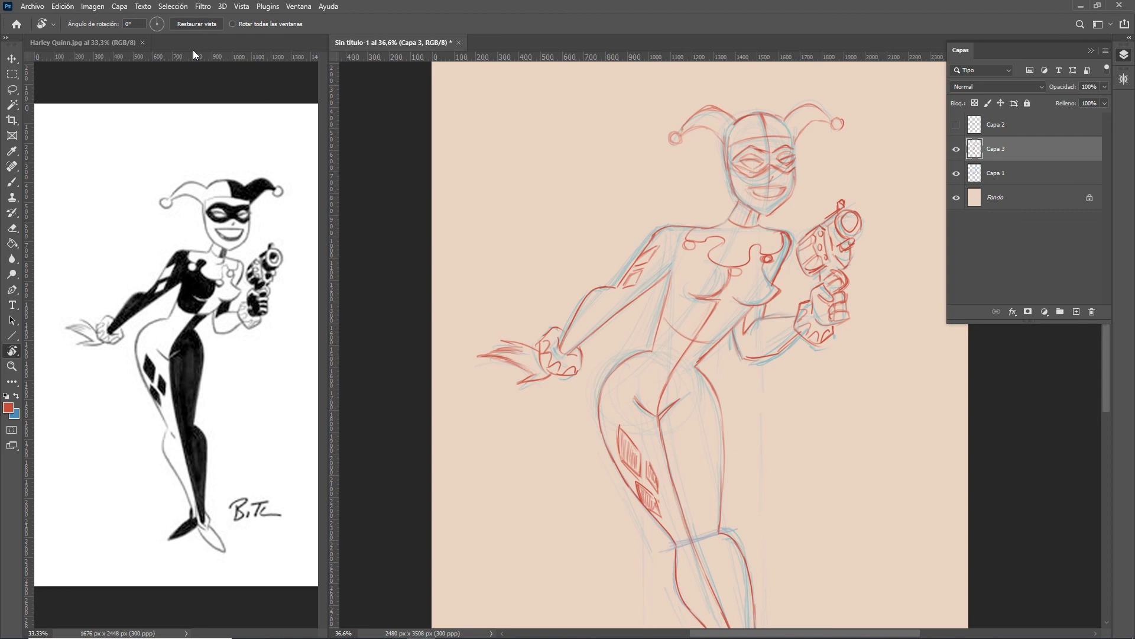
{"action": "right_click", "coordinate": [193, 50]}
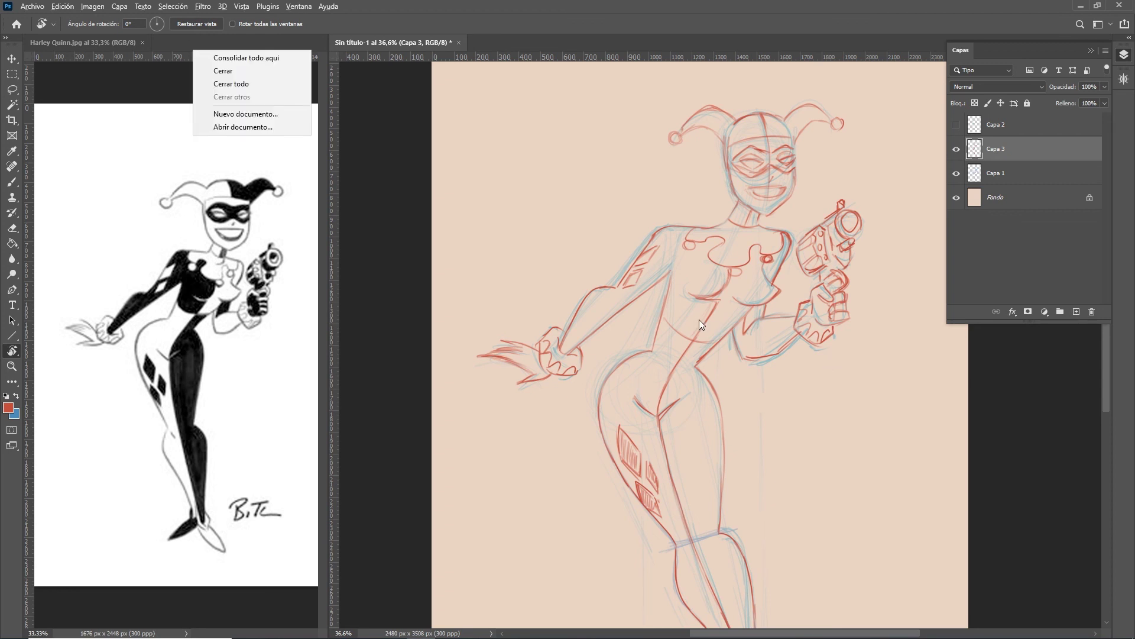
{"action": "scroll", "coordinate": [699, 319], "scroll_direction": "down", "scroll_amount": 1}
{"action": "scroll", "coordinate": [699, 319], "scroll_direction": "down", "scroll_amount": 1}
{"action": "scroll", "coordinate": [699, 319], "scroll_direction": "down", "scroll_amount": 1}
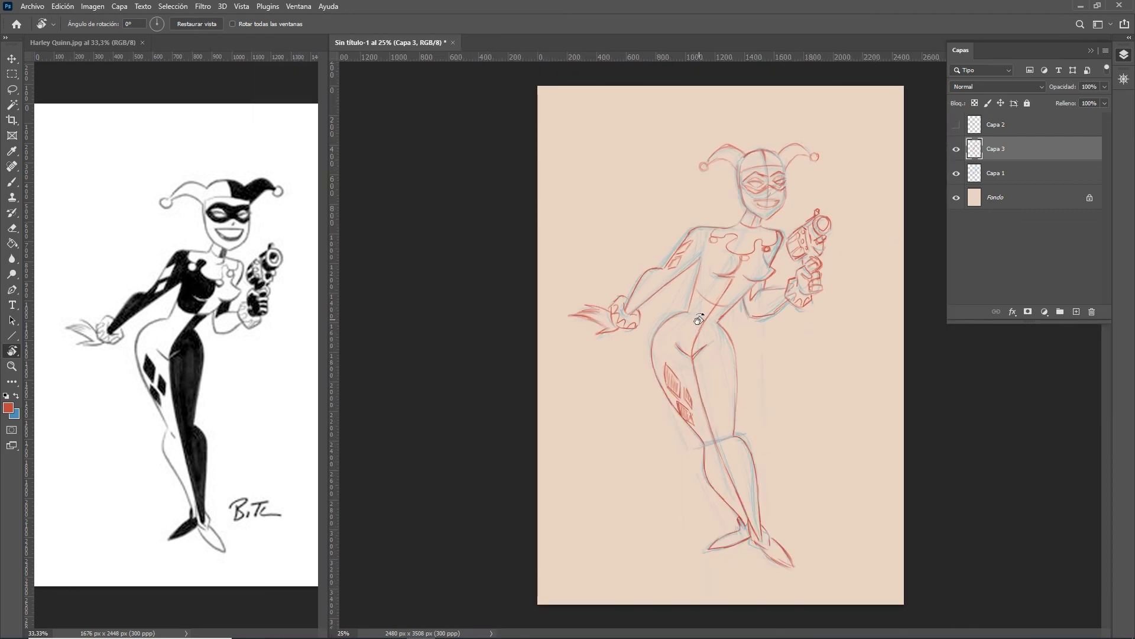
{"action": "left_click", "coordinate": [957, 172]}
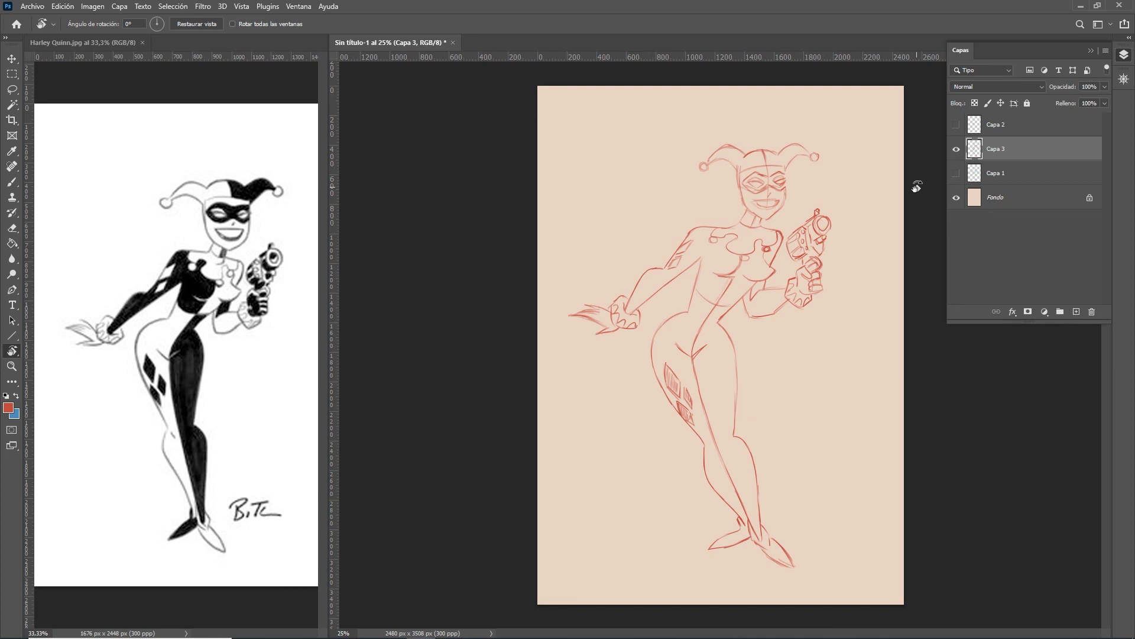
{"action": "double_click", "coordinate": [956, 125]}
Step: On a new layer with black paint, ink the left arm outline up to the chest
{"action": "left_click", "coordinate": [1077, 311]}
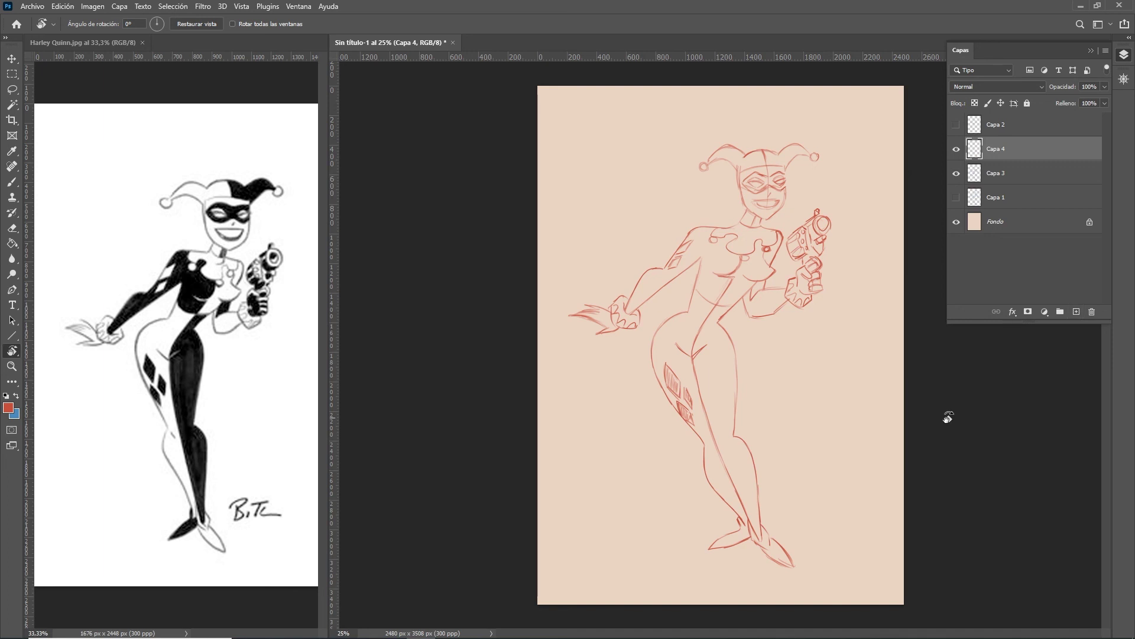
{"action": "key", "text": "d"}
{"action": "key", "text": "b"}
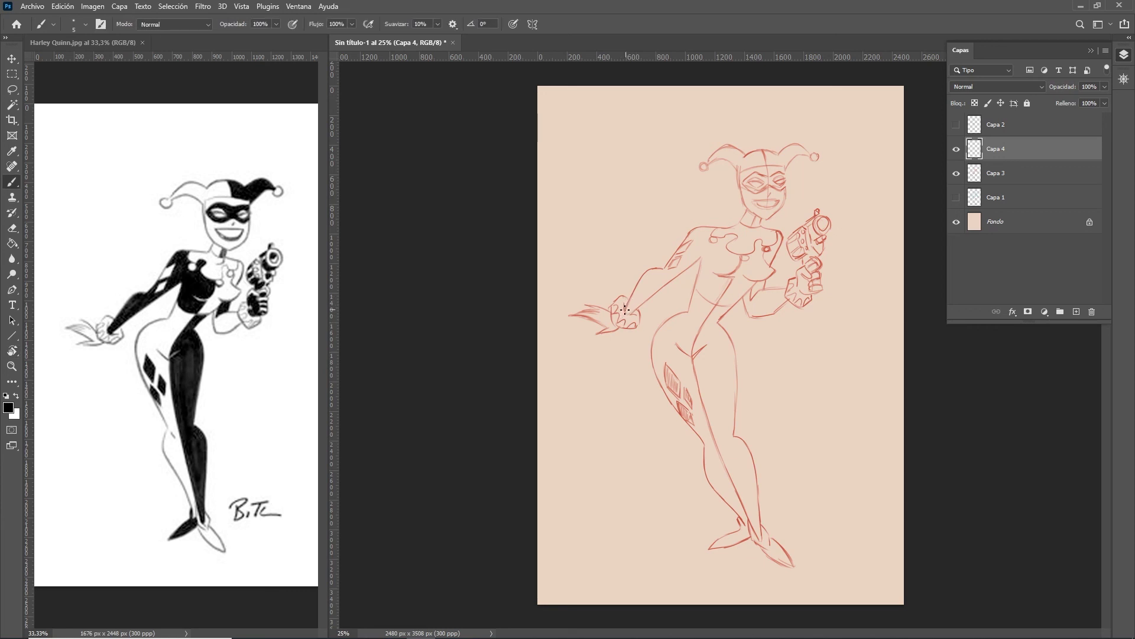
{"action": "mouse_move", "coordinate": [626, 307]}
{"action": "left_mouse_down"}
{"action": "mouse_move", "coordinate": [642, 270]}
{"action": "mouse_move", "coordinate": [694, 228]}
{"action": "left_mouse_up"}
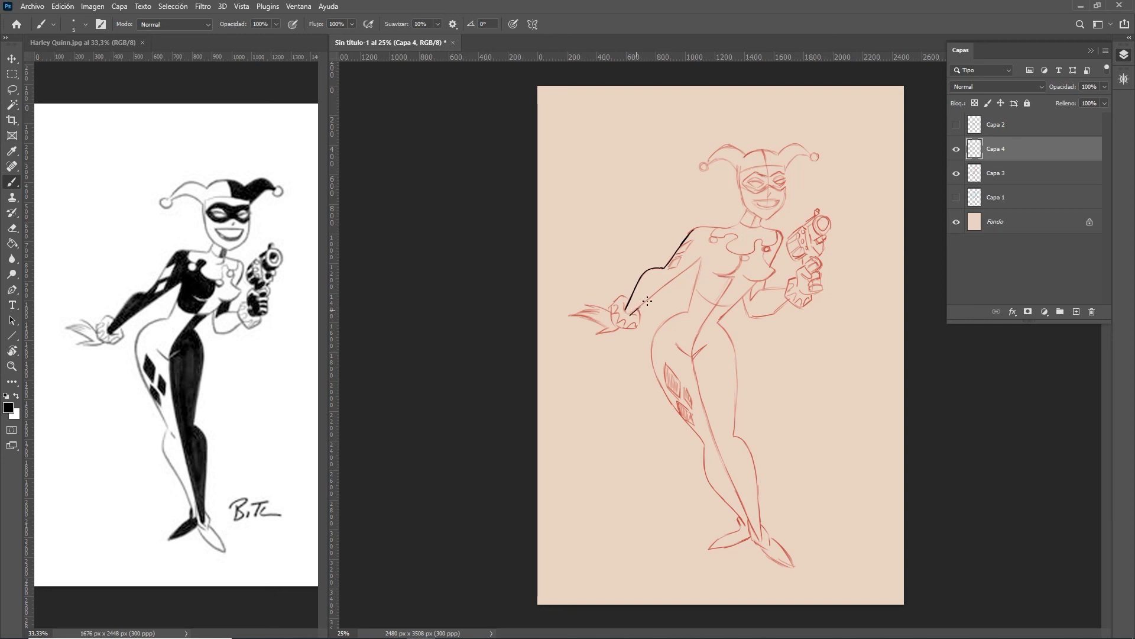
{"action": "left_click_drag", "start_coordinate": [630, 314], "coordinate": [701, 256]}
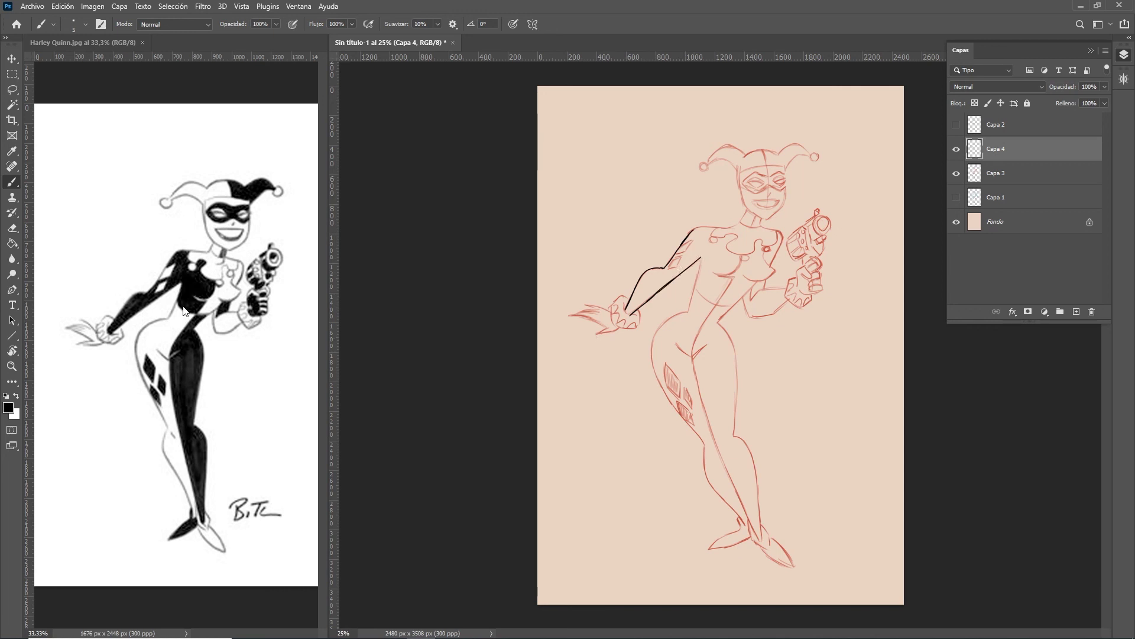
{"action": "left_click_drag", "start_coordinate": [690, 302], "coordinate": [702, 257]}
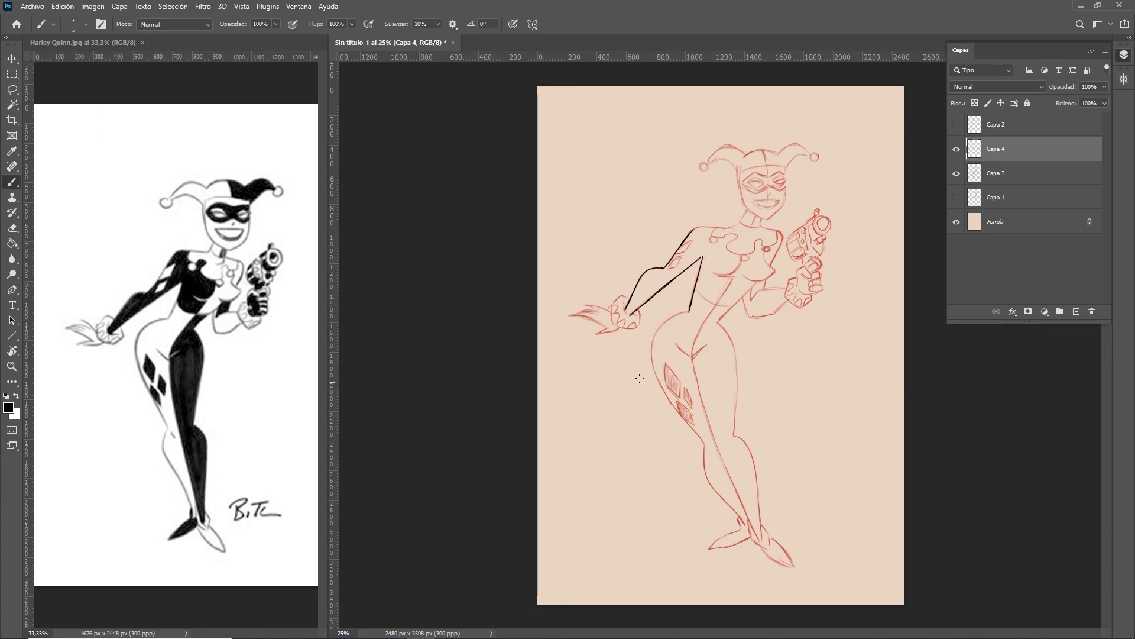
Step: Ink the left hip, inner thigh and belly contours, undoing a chest stroke
{"action": "mouse_move", "coordinate": [654, 340]}
{"action": "left_mouse_down"}
{"action": "mouse_move", "coordinate": [650, 362]}
{"action": "mouse_move", "coordinate": [665, 321]}
{"action": "mouse_move", "coordinate": [687, 308]}
{"action": "left_mouse_up"}
{"action": "left_click_drag", "start_coordinate": [693, 358], "coordinate": [733, 274]}
{"action": "left_click_drag", "start_coordinate": [765, 252], "coordinate": [772, 265]}
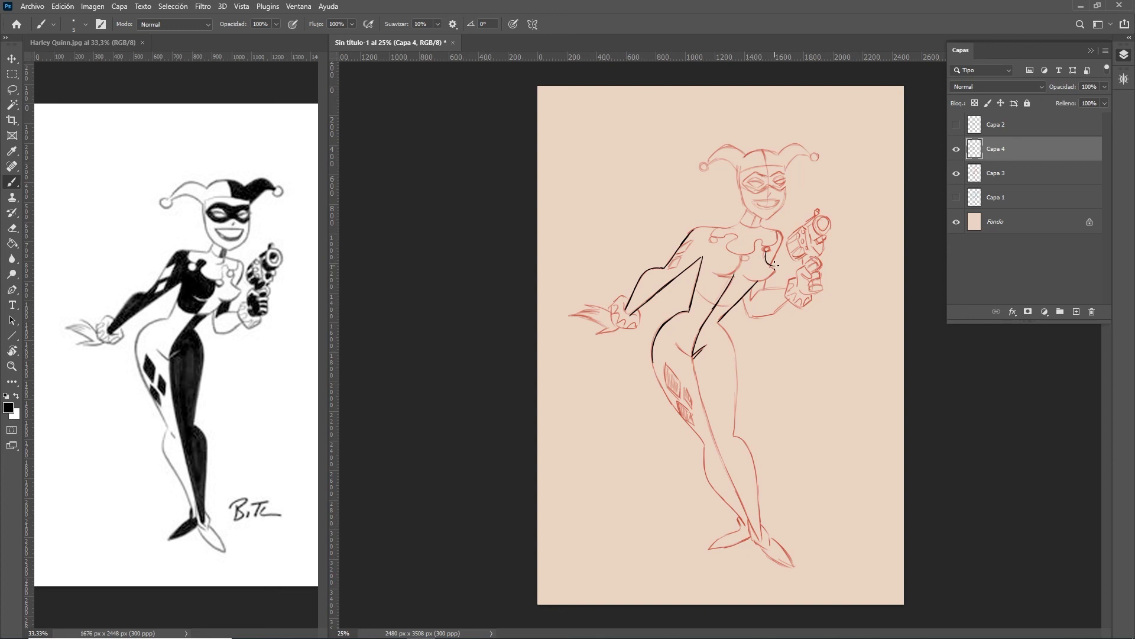
{"action": "mouse_move", "coordinate": [744, 277]}
{"action": "left_mouse_down"}
{"action": "mouse_move", "coordinate": [763, 283]}
{"action": "mouse_move", "coordinate": [772, 271]}
{"action": "left_mouse_up"}
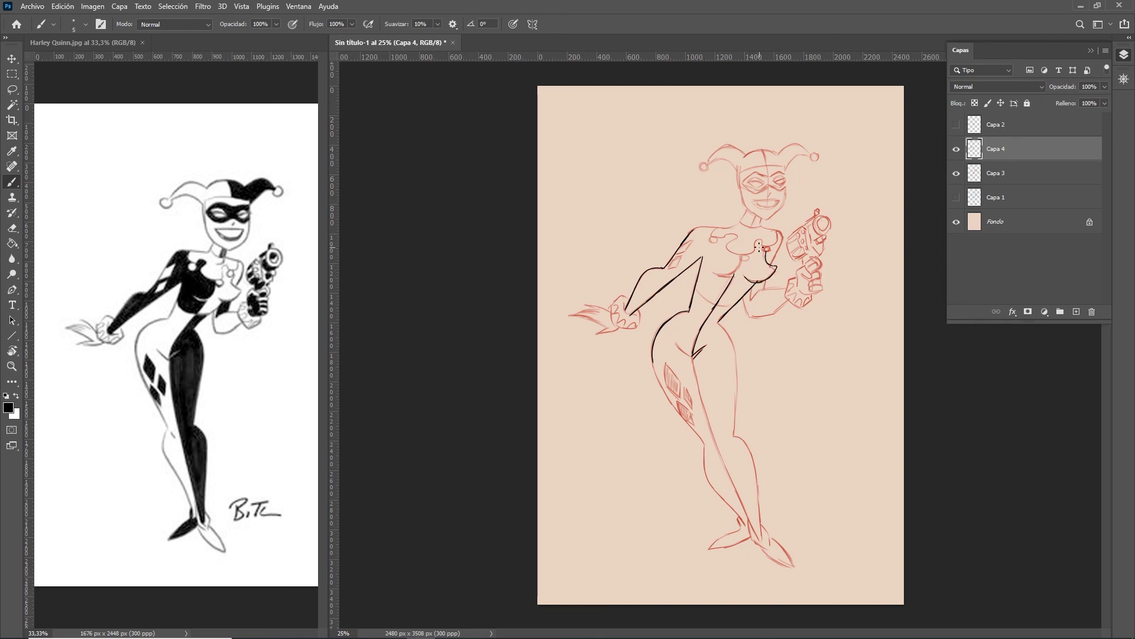
{"action": "key", "text": "ctrl+z"}
{"action": "key", "text": "ctrl+z"}
{"action": "key", "text": "ctrl+z"}
Step: Ink both shoulder lines and the forearm near the gun hand
{"action": "left_click_drag", "start_coordinate": [696, 228], "coordinate": [730, 223]}
{"action": "mouse_move", "coordinate": [760, 225]}
{"action": "left_mouse_down"}
{"action": "mouse_move", "coordinate": [781, 244]}
{"action": "mouse_move", "coordinate": [773, 265]}
{"action": "left_mouse_up"}
{"action": "left_click_drag", "start_coordinate": [789, 298], "coordinate": [771, 314]}
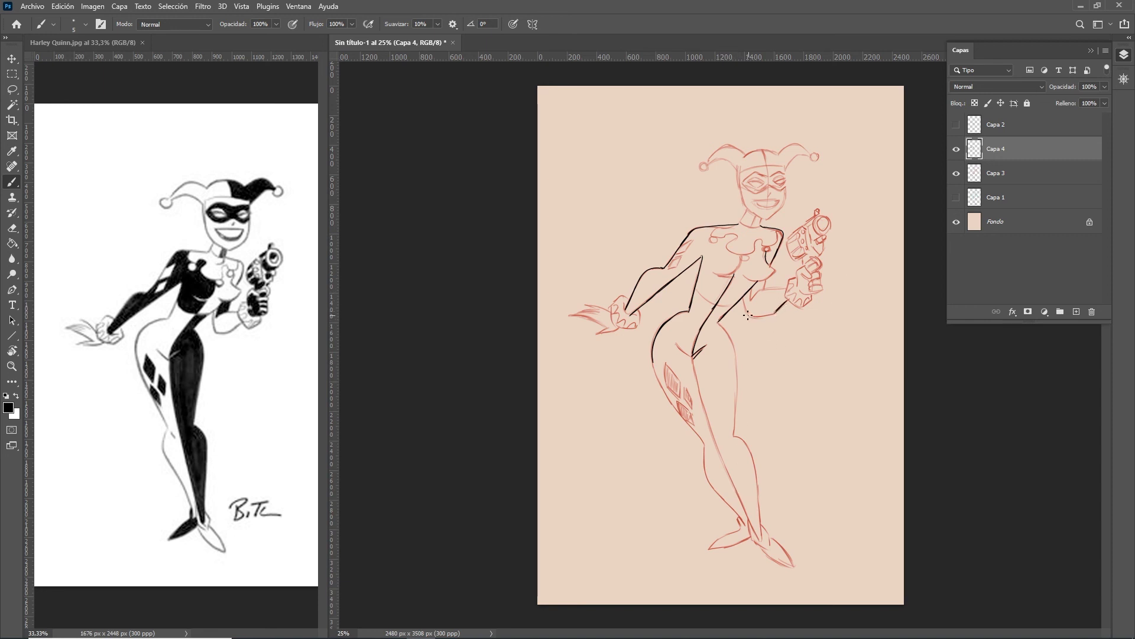